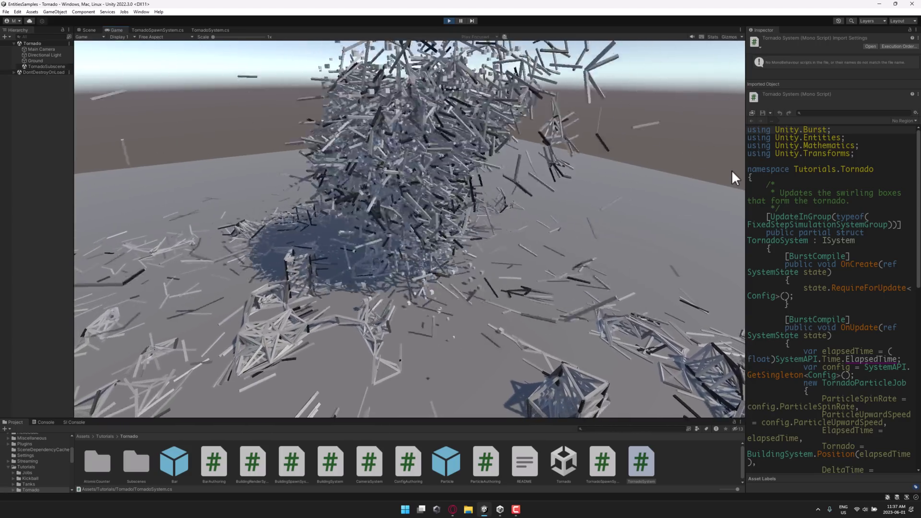
# - View TornadoSpawnSystem.cs, then show TornadoSystem.cs scrolled down to TornadoParticleJob
pyautogui.click(160, 30)
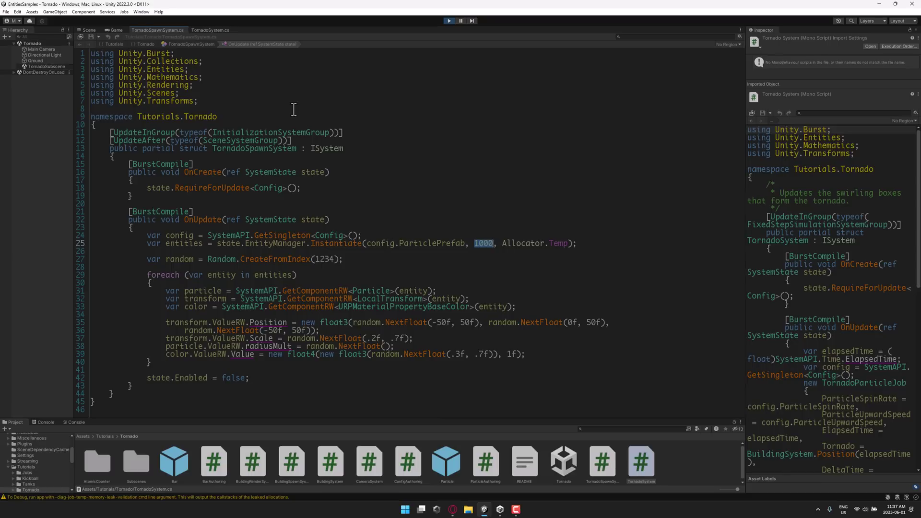
pyautogui.click(201, 30)
pyautogui.scroll(-5, 409, 252)
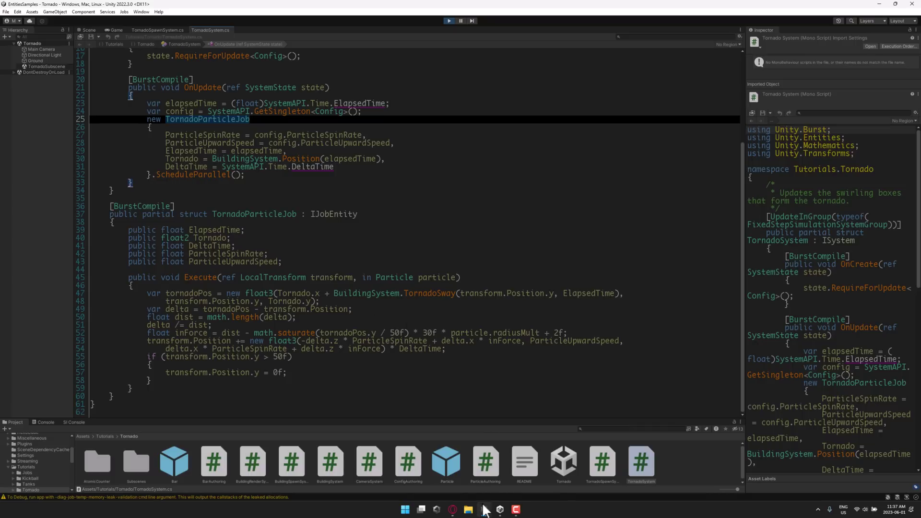
# - In the HDRP2022LTS project, create a Basic Outdoors (HDRP) scene, discarding the untitled scene
pyautogui.moveTo(486, 511)
pyautogui.click(516, 477)
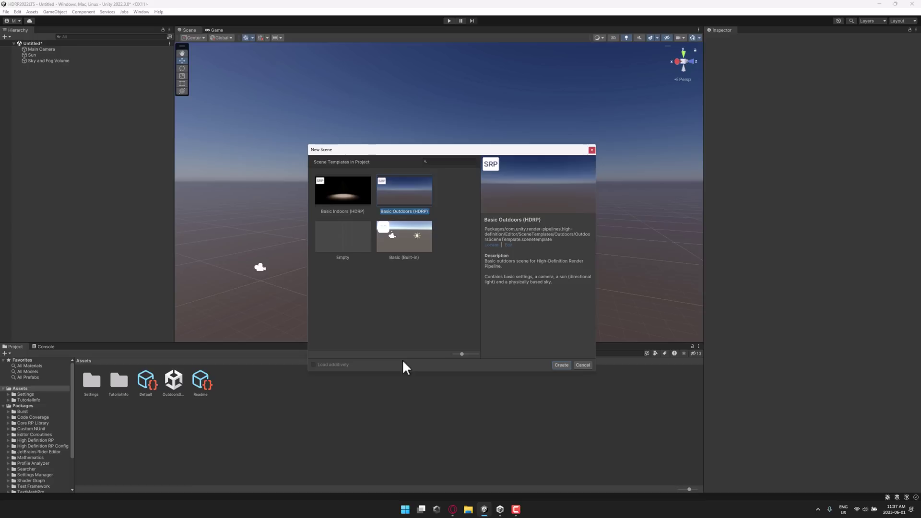
pyautogui.doubleClick(402, 209)
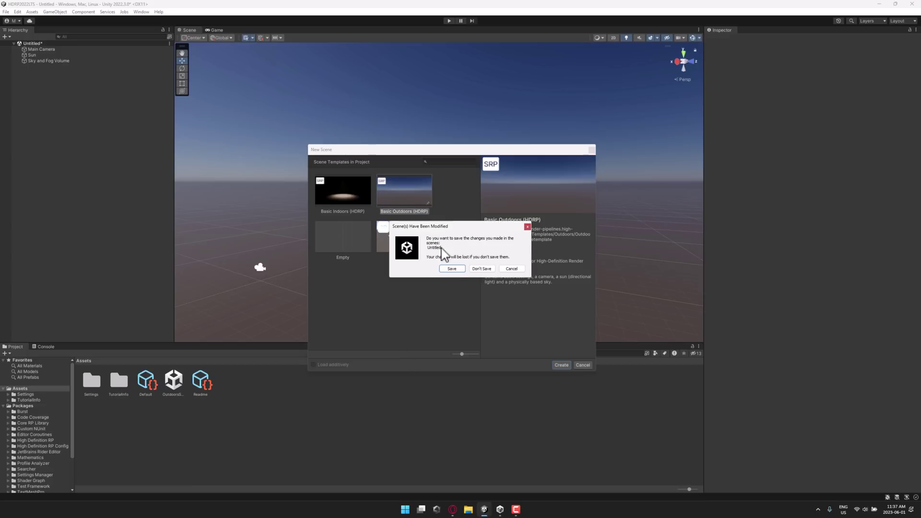
pyautogui.click(481, 268)
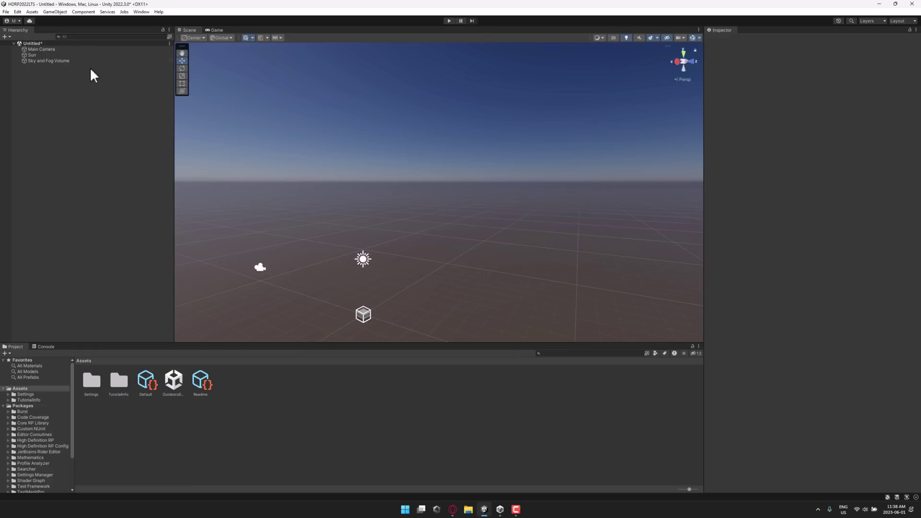
# - Add an Ocean, Sea or Lake water surface to the Hierarchy and orbit around it
pyautogui.rightClick(66, 135)
pyautogui.moveTo(103, 312)
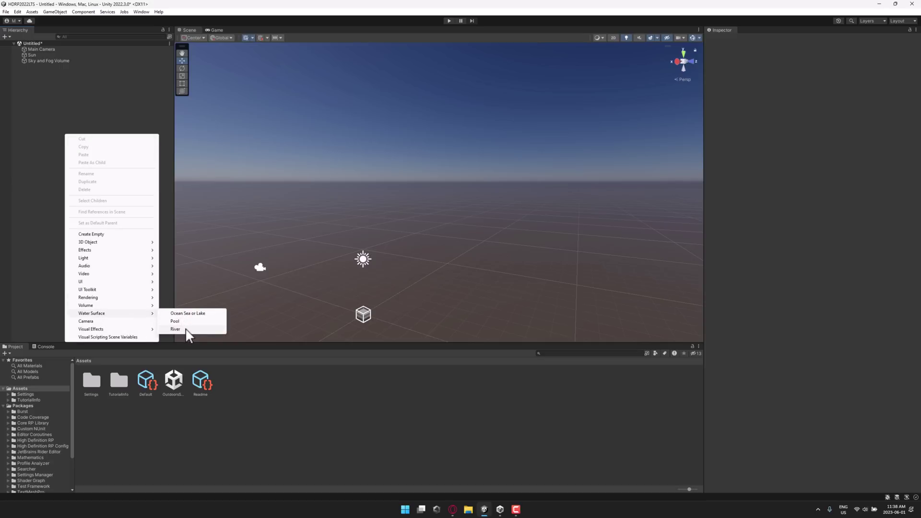
pyautogui.click(187, 314)
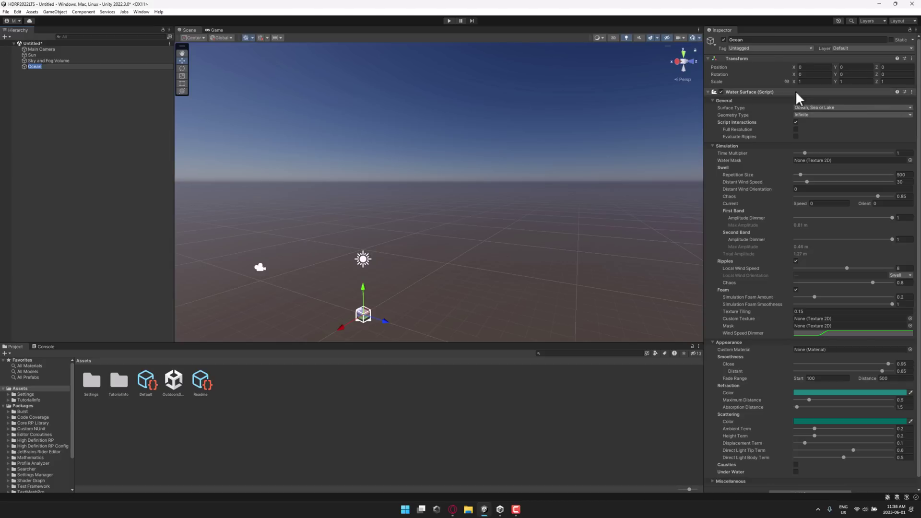
pyautogui.moveTo(498, 263); pyautogui.dragTo(471, 278, button='right')
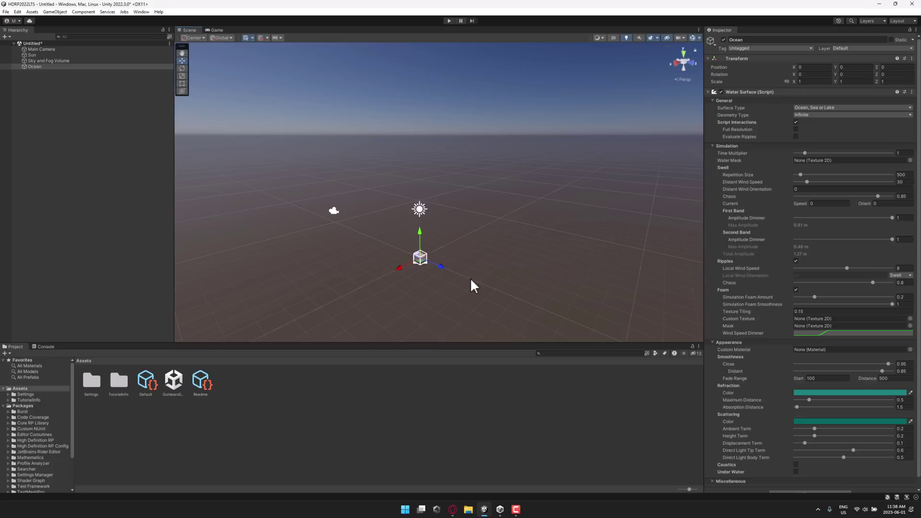
# - Give the Sky and Fog Volume a WaterRendering override with State set to Enabled
pyautogui.click(57, 60)
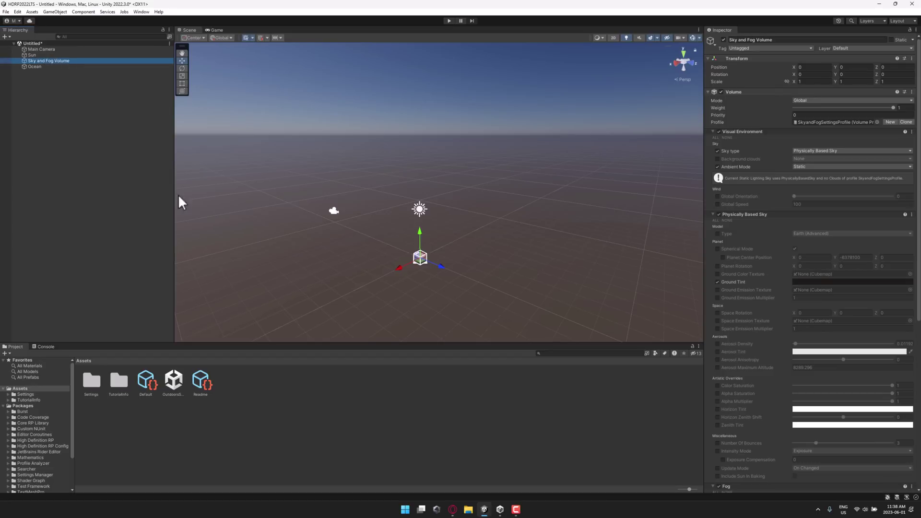
pyautogui.scroll(-10, 750, 391)
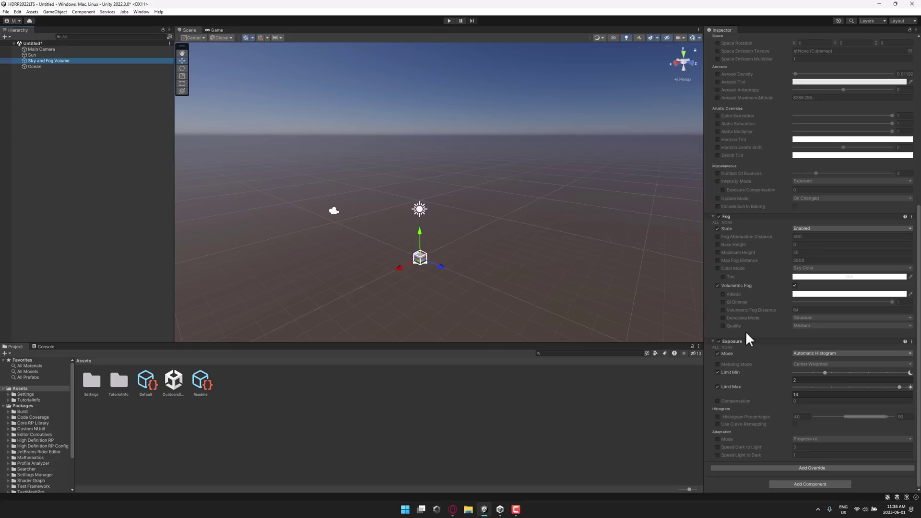
pyautogui.click(821, 468)
pyautogui.write('water')
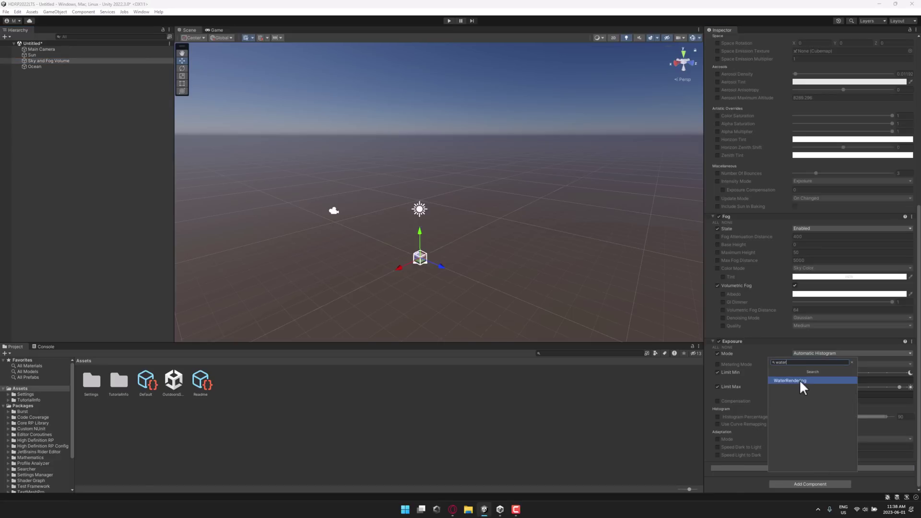
pyautogui.click(800, 381)
pyautogui.scroll(-3, 798, 424)
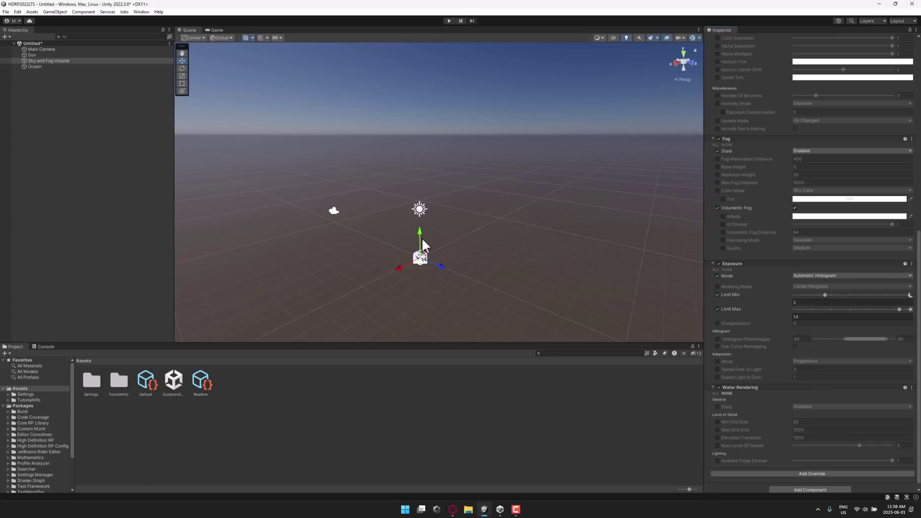
pyautogui.click(716, 406)
pyautogui.click(828, 407)
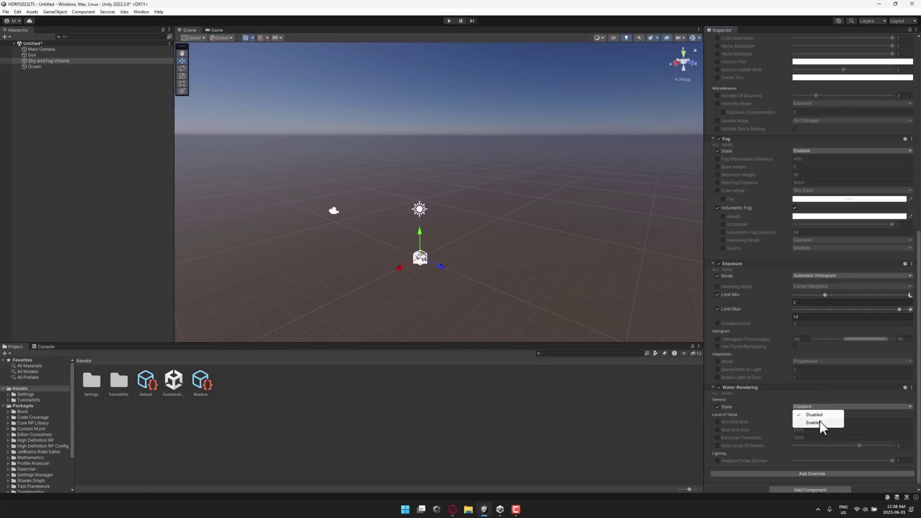
pyautogui.click(815, 423)
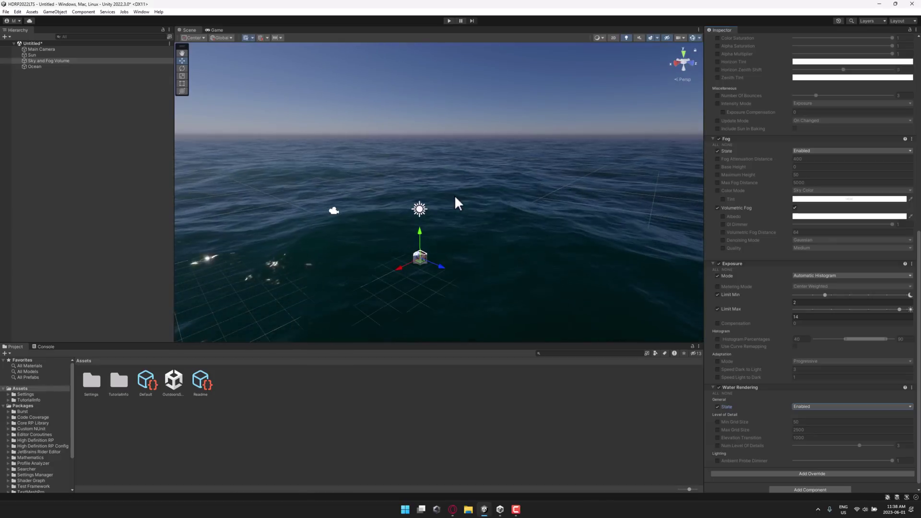
# - Tilt the Scene view down over the water and select the Ocean object
pyautogui.press('alt')
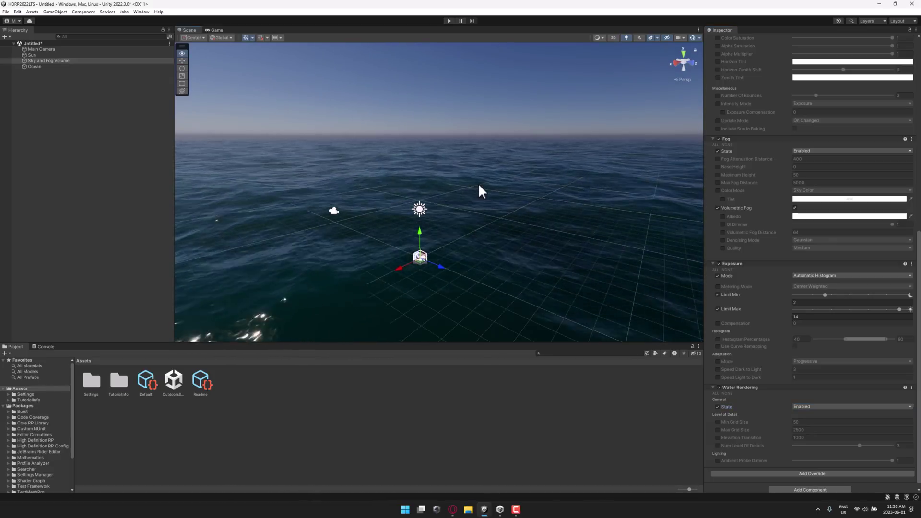
pyautogui.keyDown('alt'); pyautogui.moveTo(479, 185); pyautogui.dragTo(536, 180); pyautogui.keyUp('alt')
pyautogui.scroll(-1, 751, 209)
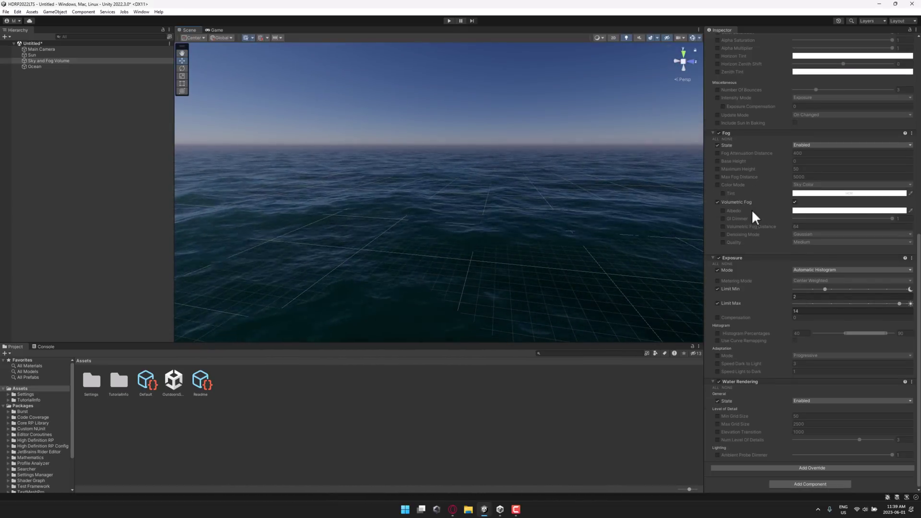
pyautogui.click(53, 67)
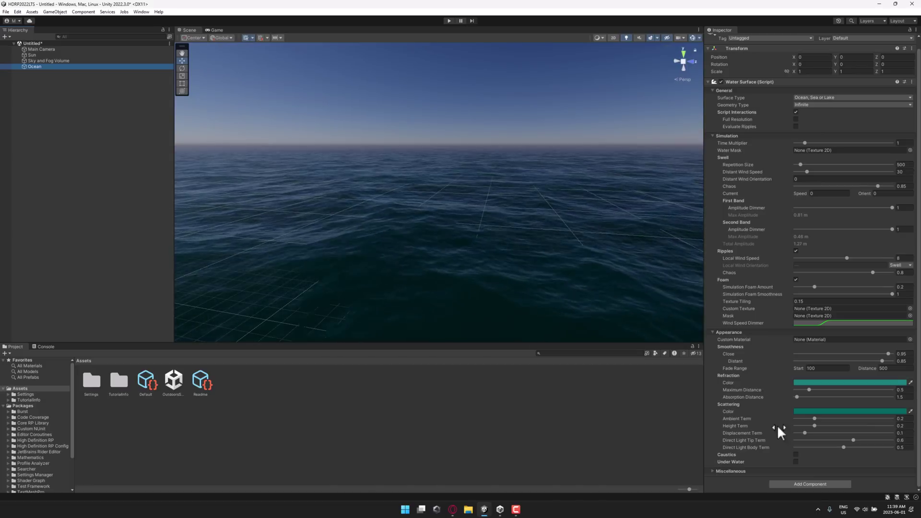
# - Enable Under Water on the Ocean's Water Surface and orbit the view around the ocean
pyautogui.click(796, 462)
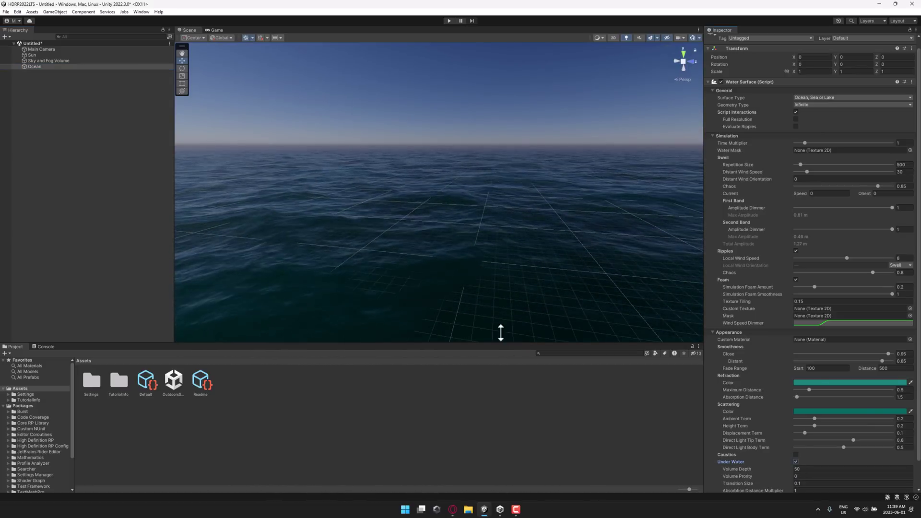
pyautogui.moveTo(486, 283); pyautogui.dragTo(685, 257, button='right')
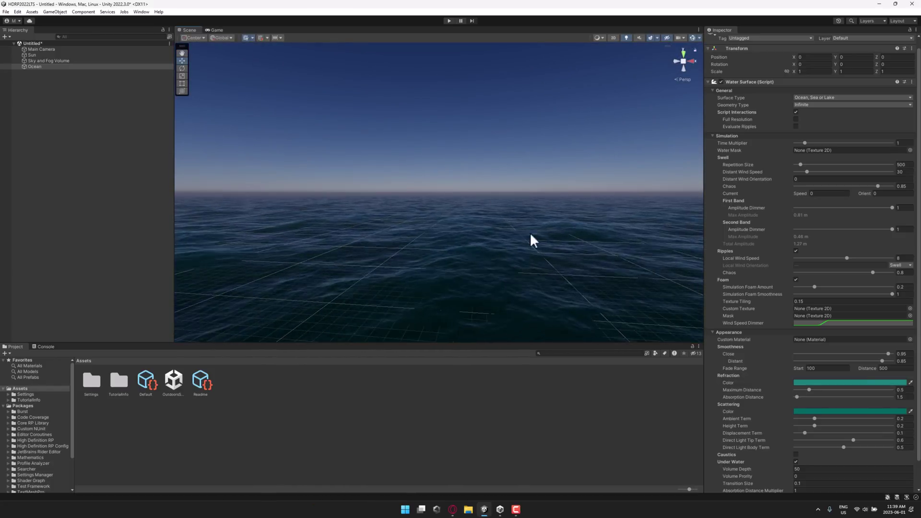
pyautogui.moveTo(530, 240); pyautogui.dragTo(635, 211, button='right')
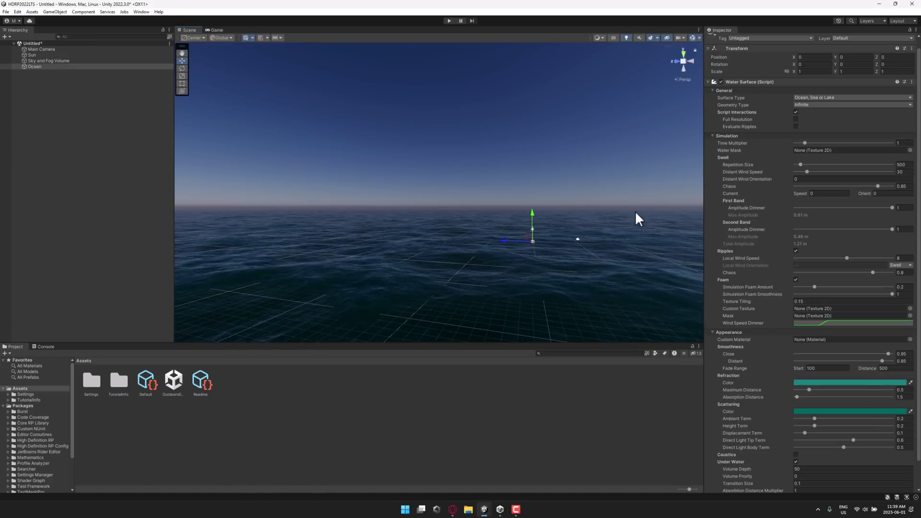
pyautogui.moveTo(495, 214); pyautogui.dragTo(547, 211, button='right')
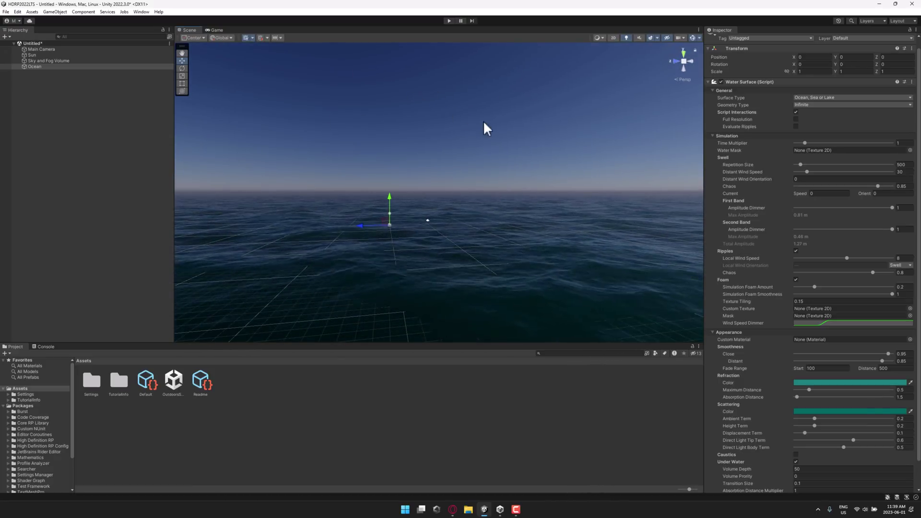
pyautogui.moveTo(483, 120); pyautogui.dragTo(366, 122, button='right')
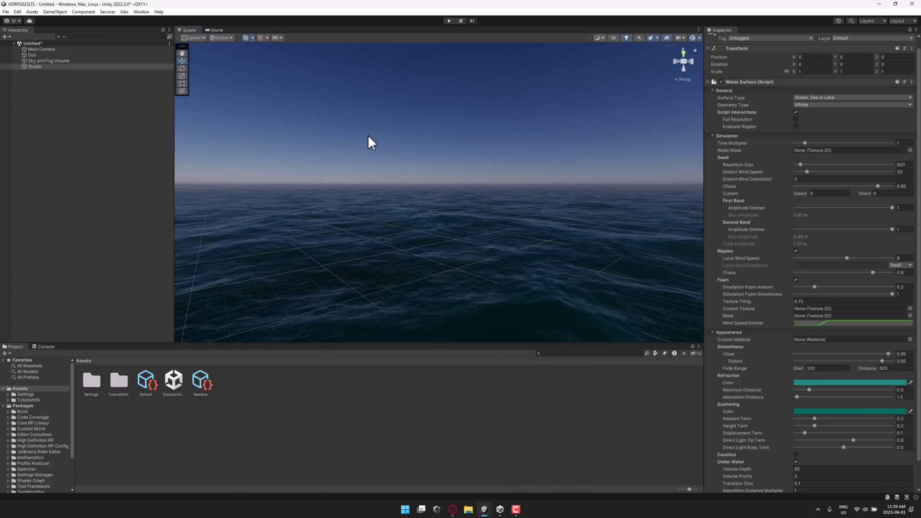
pyautogui.scroll(3, 282, 146)
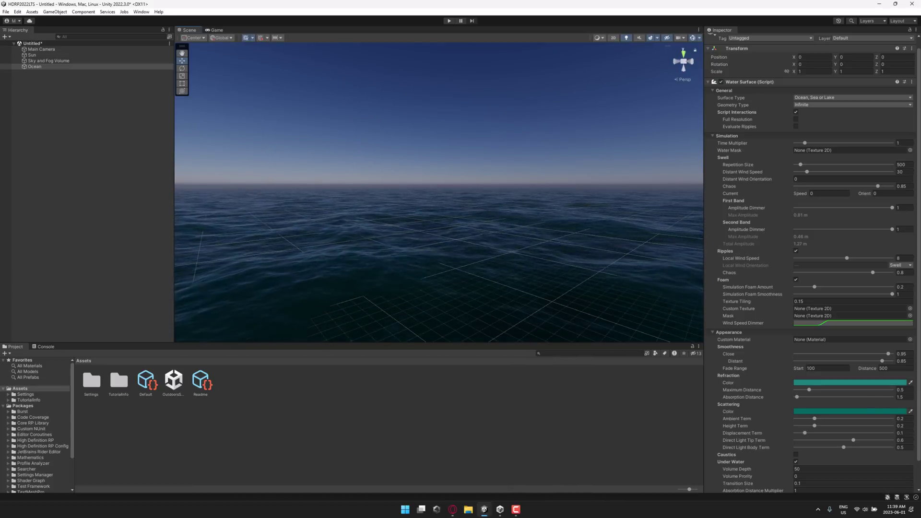
pyautogui.scroll(3, 438, 191)
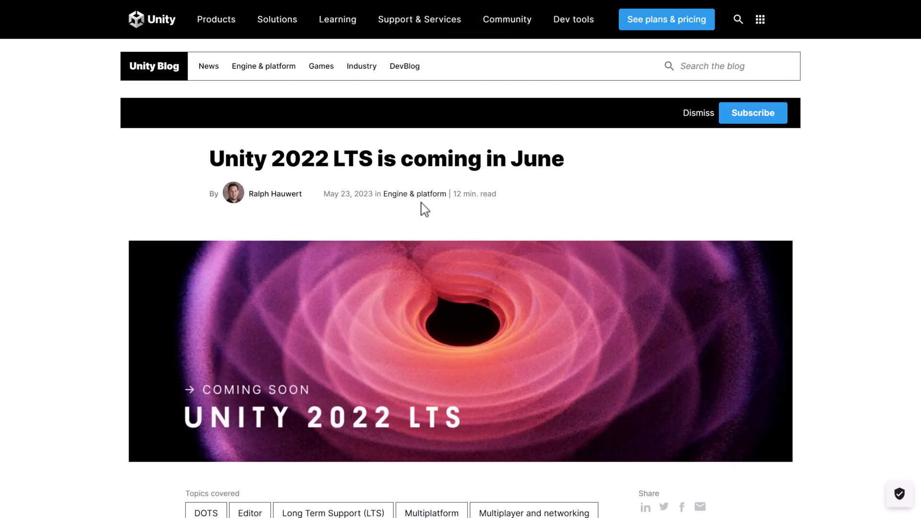
# - Scroll into the article and highlight the passage about DOTS-powered games
pyautogui.scroll(-5, 428, 206)
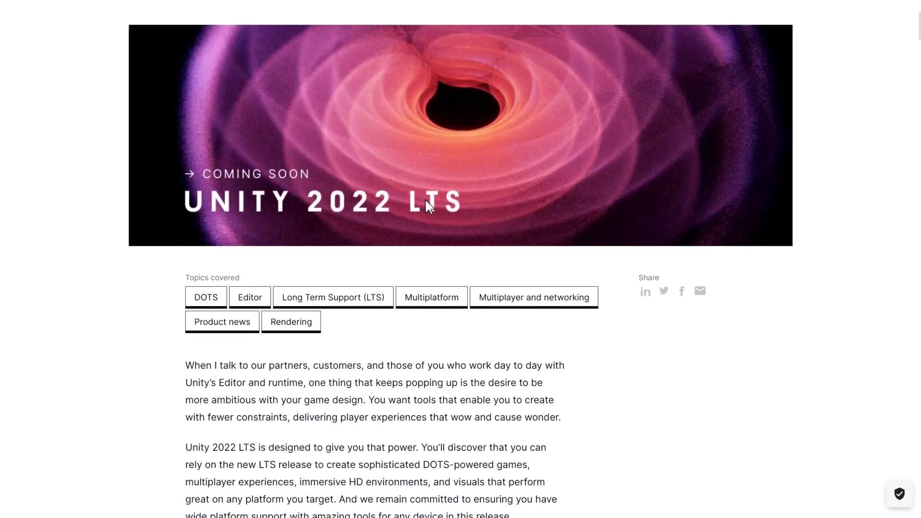
pyautogui.scroll(-4, 426, 202)
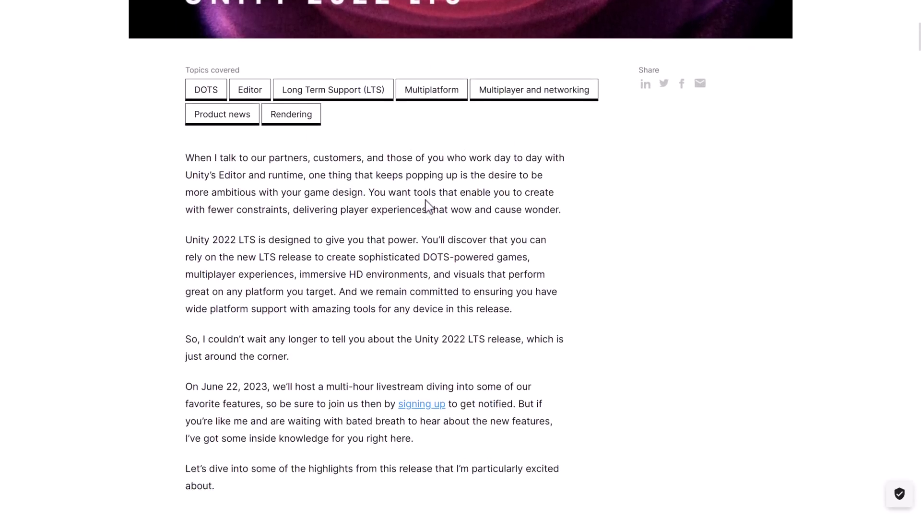
pyautogui.moveTo(407, 213); pyautogui.dragTo(549, 269)
# - In the DOTS section, highlight 'Burst compiler, C#' and select the word ECS
pyautogui.scroll(-8, 549, 269)
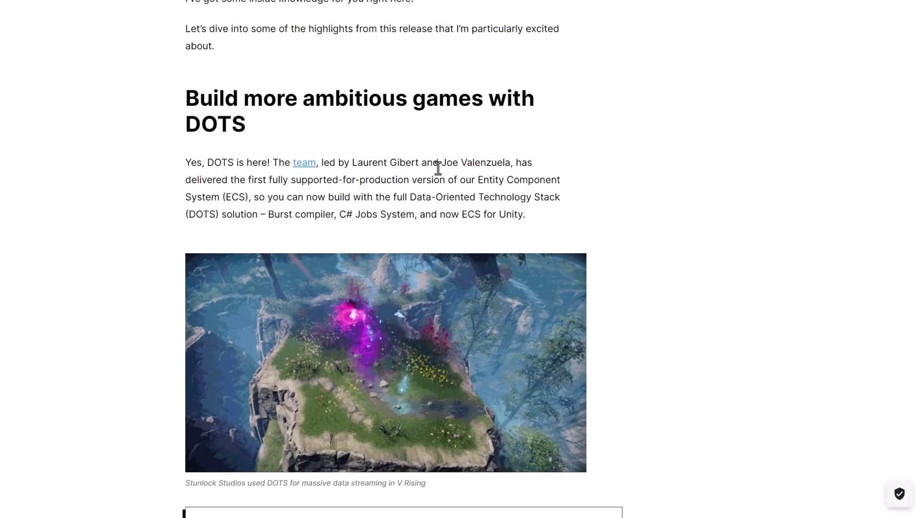
pyautogui.scroll(-1, 483, 179)
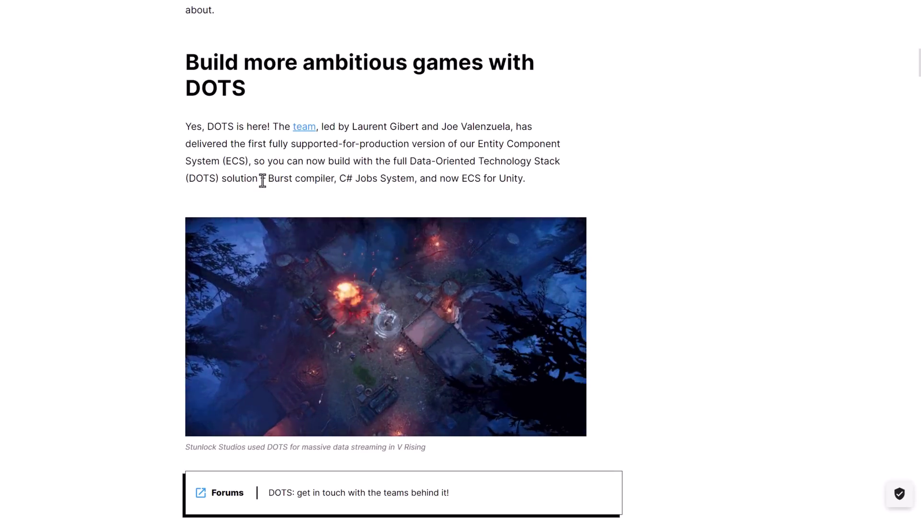
pyautogui.moveTo(266, 179); pyautogui.dragTo(528, 181)
pyautogui.click(529, 190)
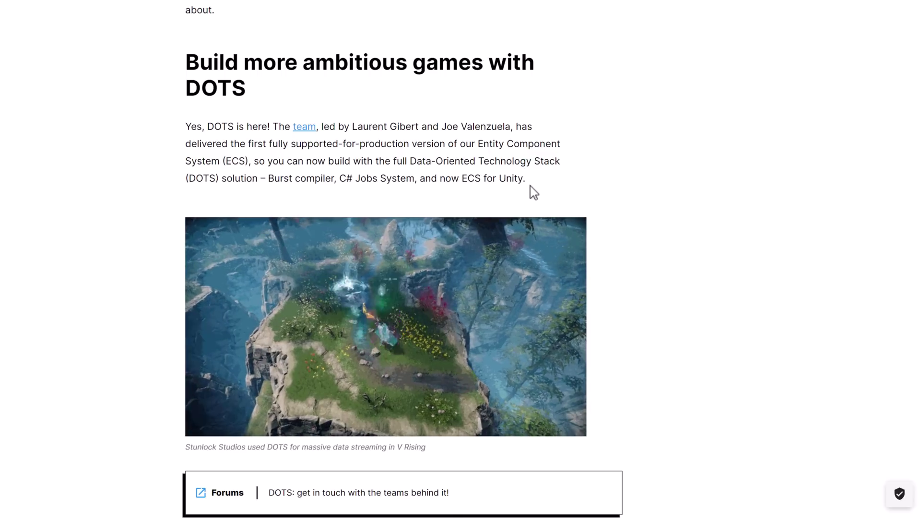
pyautogui.doubleClick(469, 179)
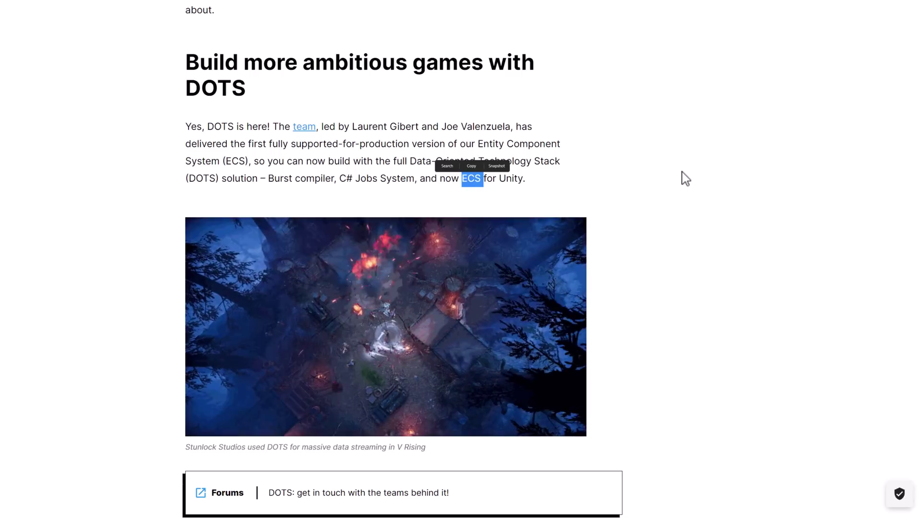
pyautogui.click(649, 169)
# - Read the ECS section, highlighting the sentence ending in 'beneficial'
pyautogui.scroll(-8, 643, 172)
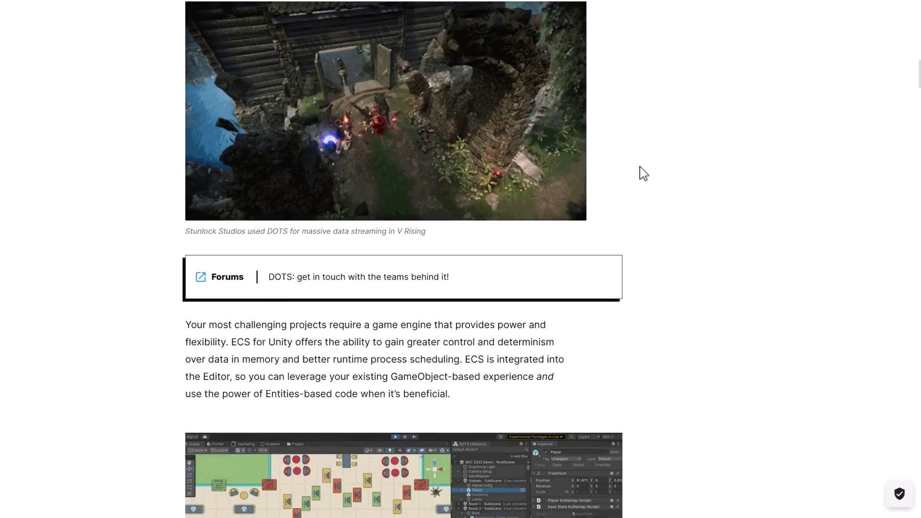
pyautogui.scroll(-1, 643, 172)
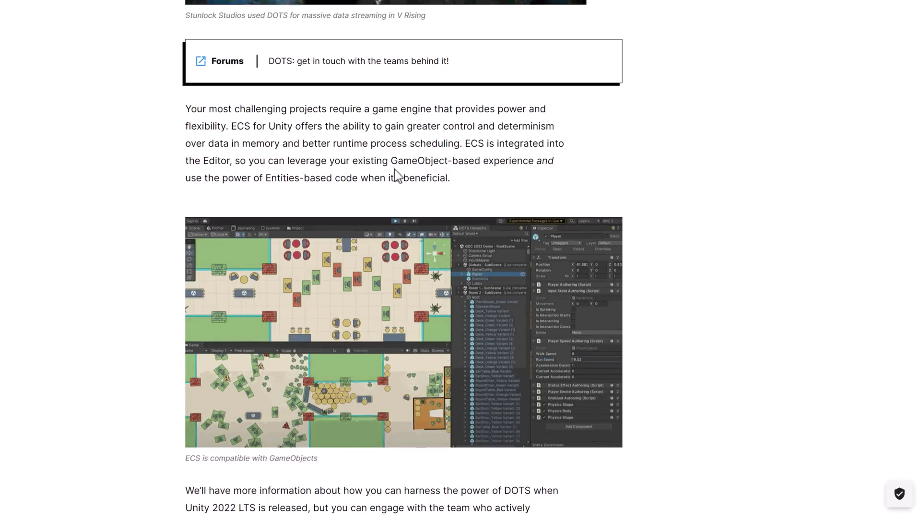
pyautogui.moveTo(358, 161); pyautogui.dragTo(481, 181)
pyautogui.click(481, 181)
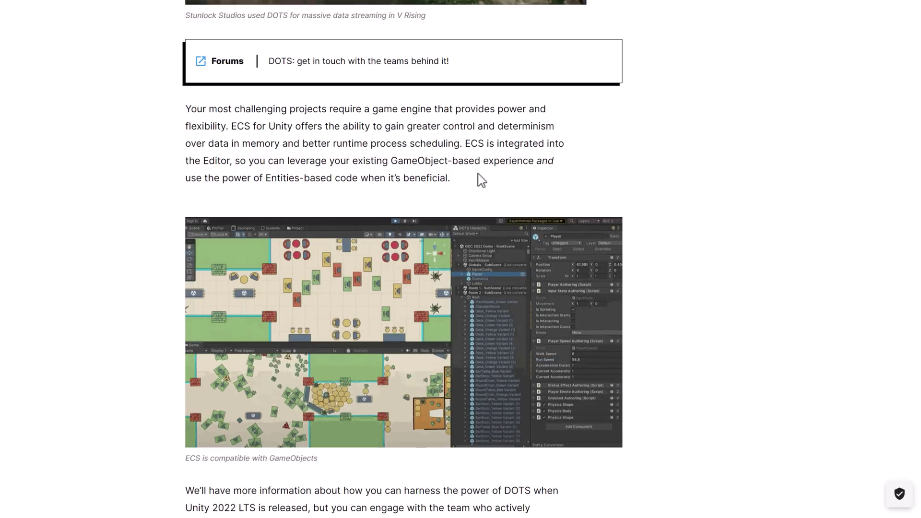
# - Scroll to the multiplayer section, highlighting 'Unity 2022 LTS', 'Netcode for Entities' and 'Entities'
pyautogui.scroll(-3, 547, 190)
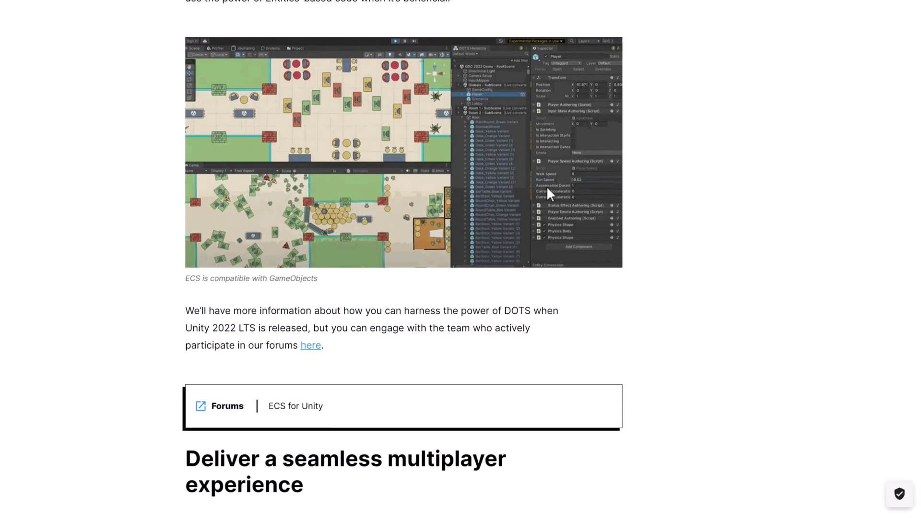
pyautogui.scroll(-2, 523, 199)
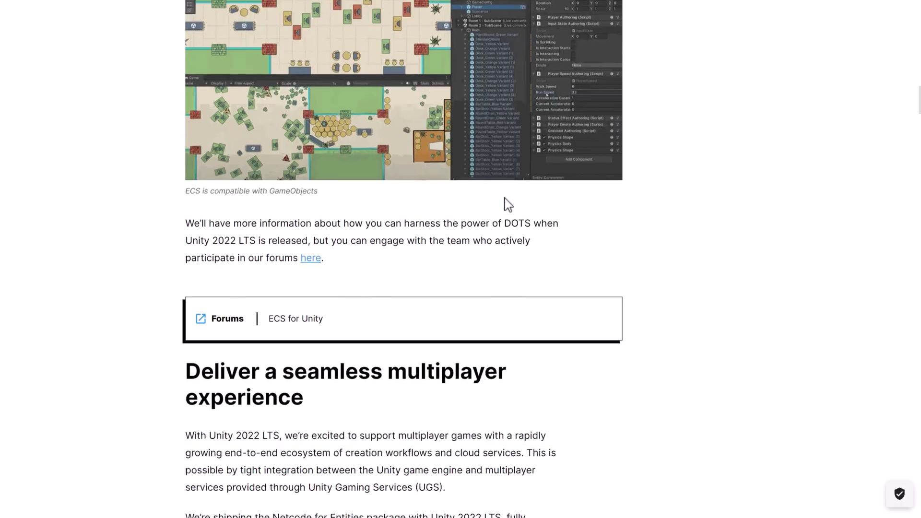
pyautogui.scroll(-6, 508, 205)
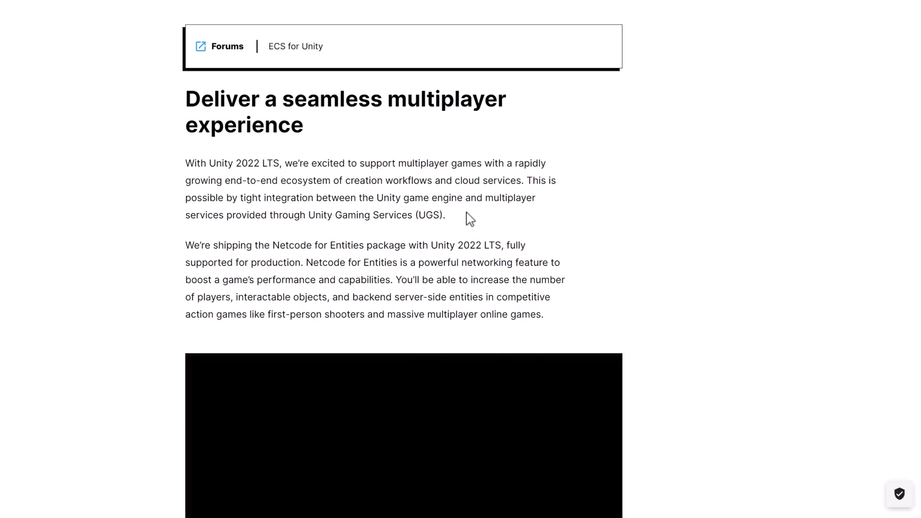
pyautogui.scroll(-2, 469, 218)
pyautogui.moveTo(438, 173); pyautogui.dragTo(495, 173)
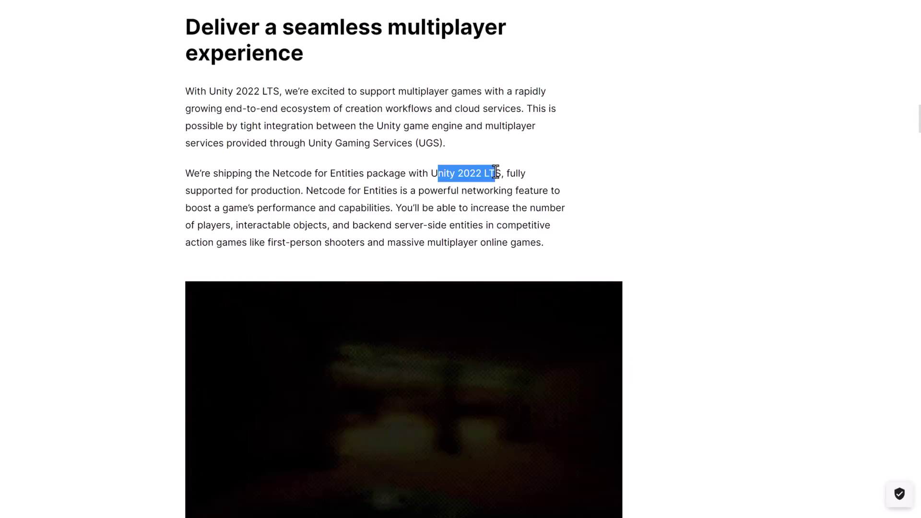
pyautogui.click(491, 172)
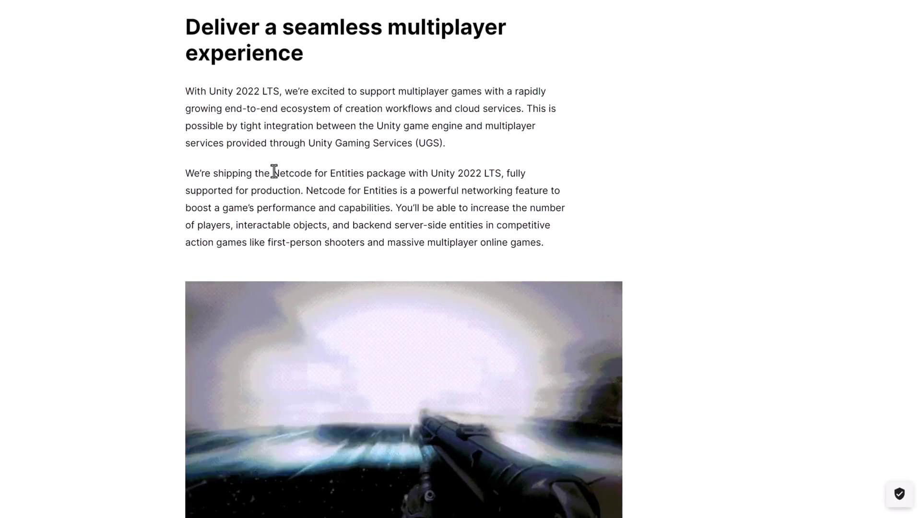
pyautogui.moveTo(274, 171); pyautogui.dragTo(366, 171)
pyautogui.click(351, 173)
pyautogui.doubleClick(352, 173)
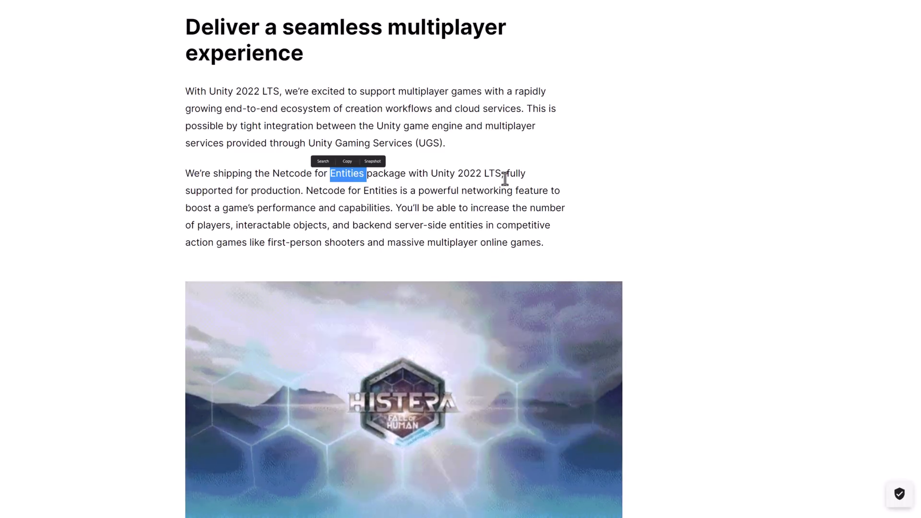
pyautogui.click(504, 178)
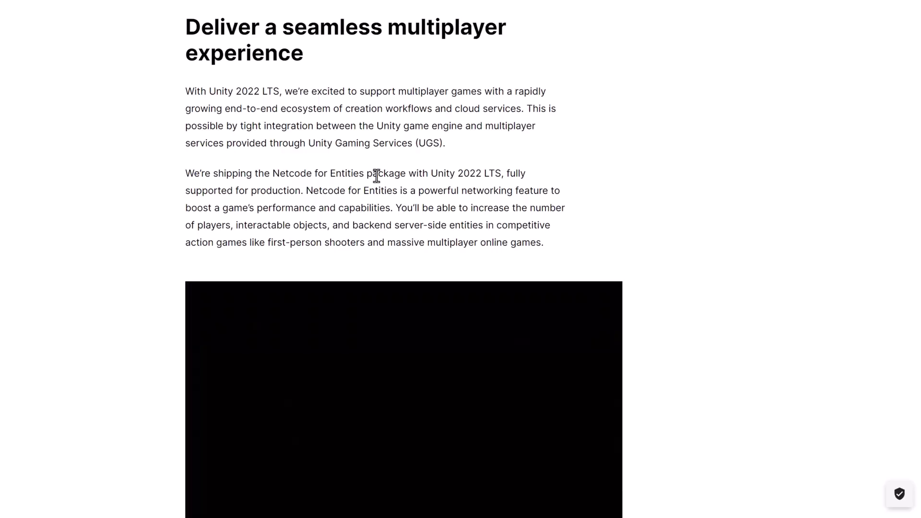
# - Scroll further and highlight the list of UGS multiplayer services
pyautogui.scroll(-2, 378, 172)
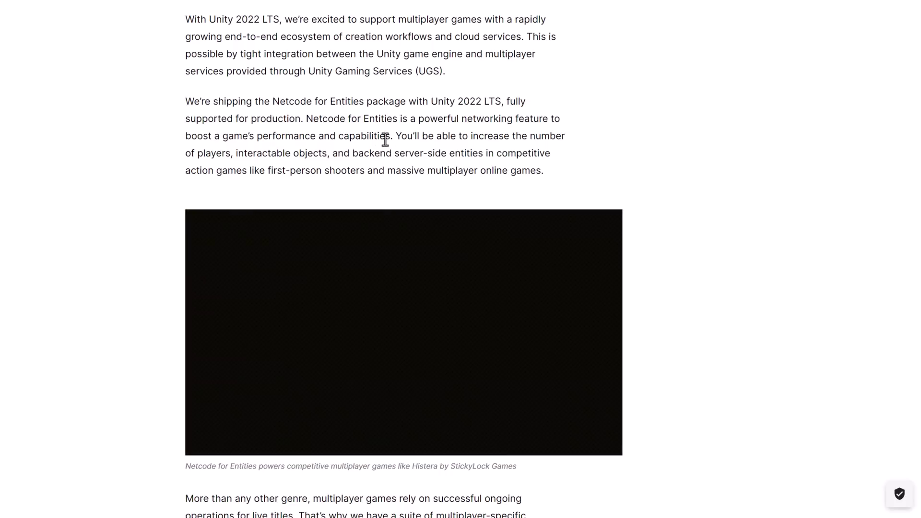
pyautogui.scroll(-1, 382, 129)
pyautogui.scroll(-7, 381, 115)
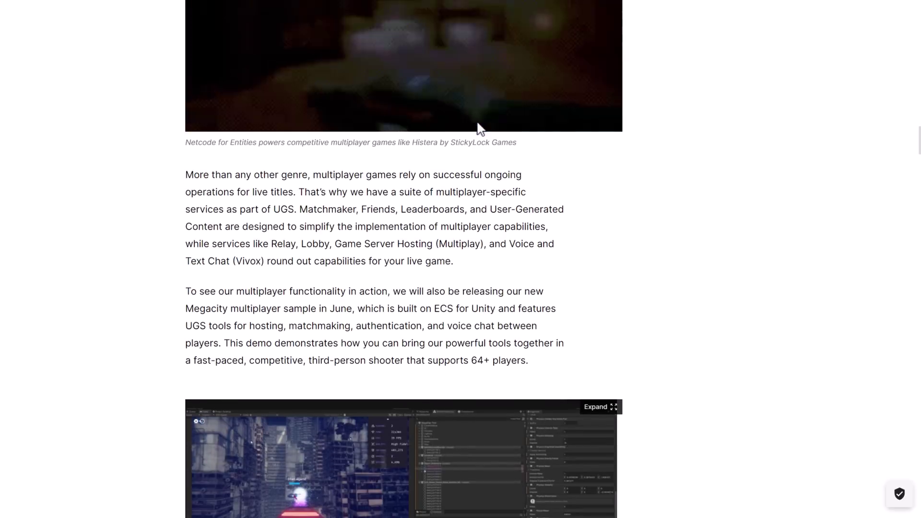
pyautogui.moveTo(252, 137); pyautogui.dragTo(489, 138)
pyautogui.click(569, 146)
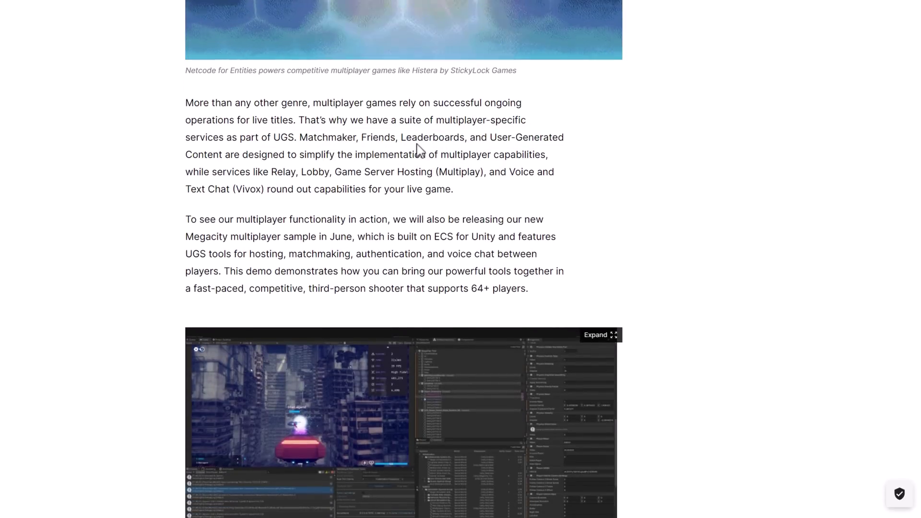
# - Select the word Vivox and scroll to the 'Create high-definition natural environments' heading
pyautogui.scroll(-2, 474, 152)
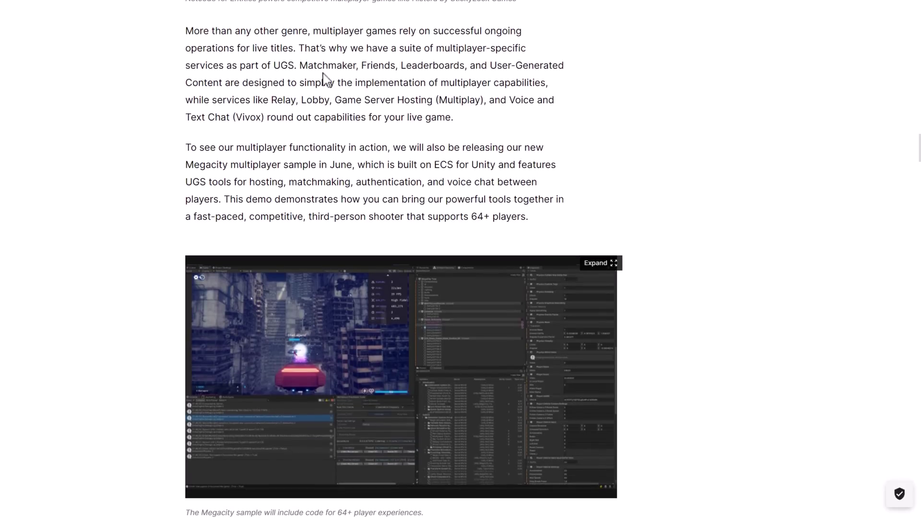
pyautogui.scroll(-1, 456, 81)
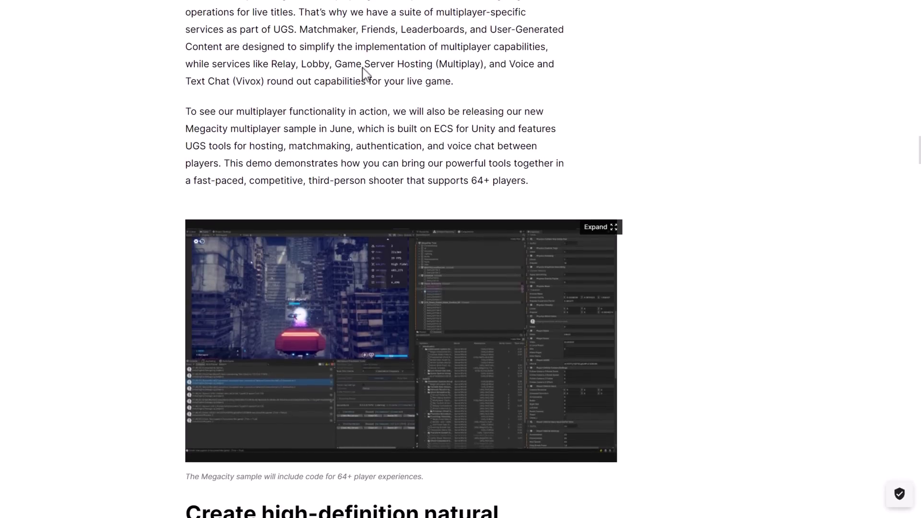
pyautogui.doubleClick(248, 85)
pyautogui.click(565, 84)
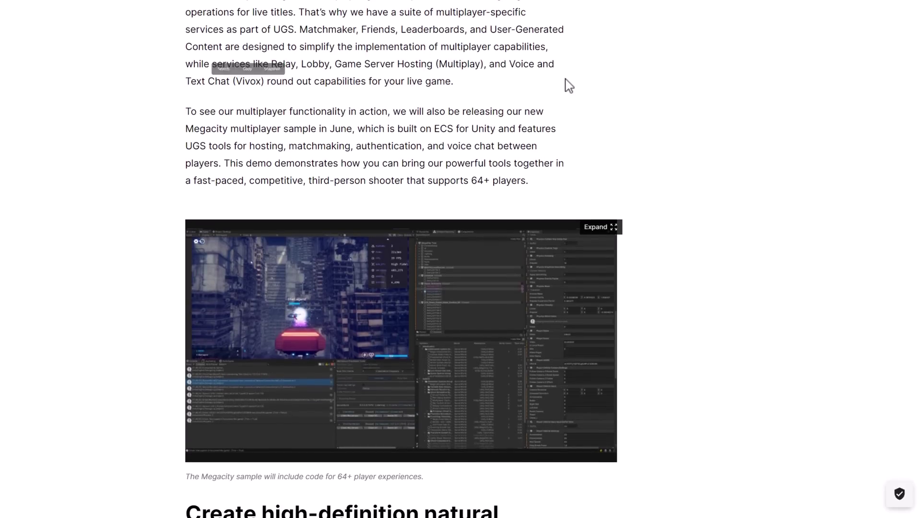
pyautogui.scroll(-1, 451, 81)
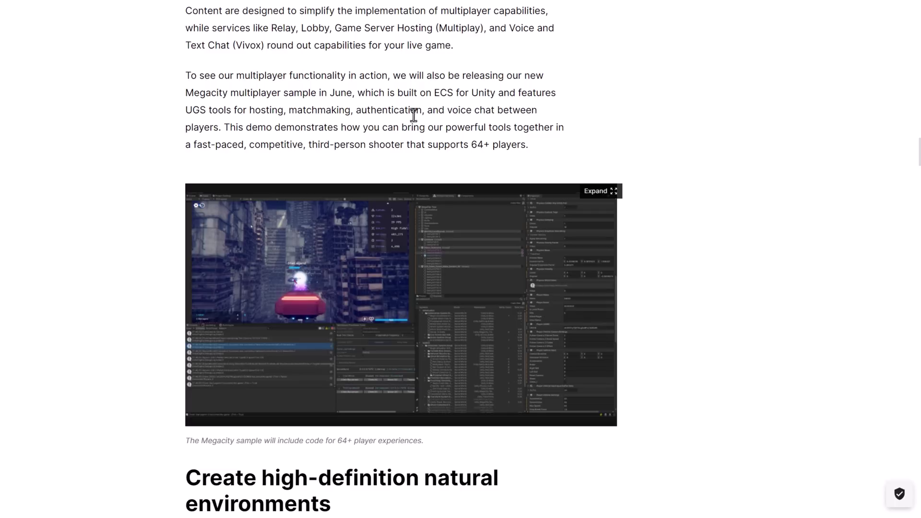
pyautogui.scroll(-1, 406, 114)
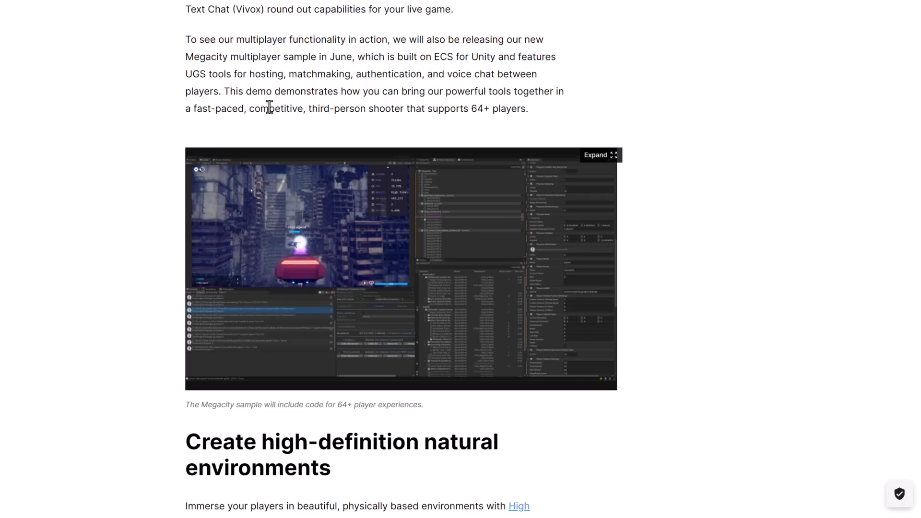
# - Scroll through the HDRP fog, Water System and Cloud Layers sections to the Spline package paragraph
pyautogui.scroll(-1, 415, 249)
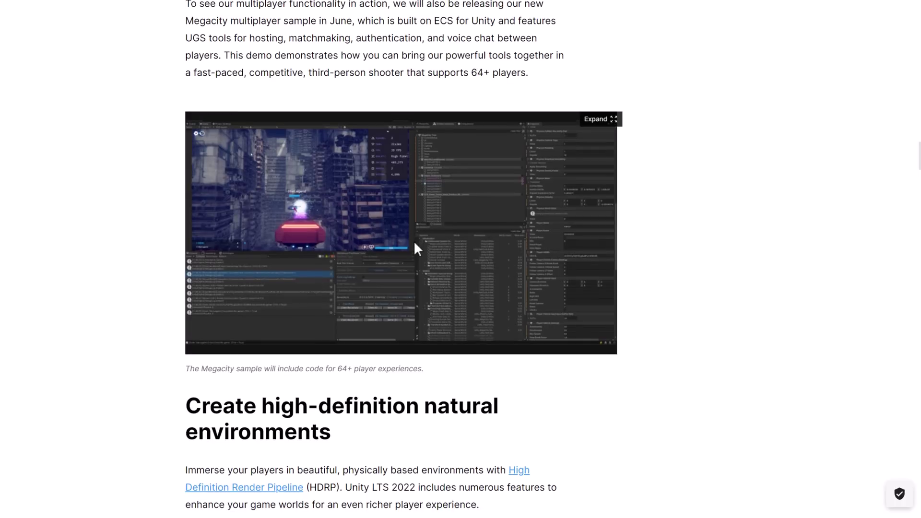
pyautogui.scroll(-3, 415, 248)
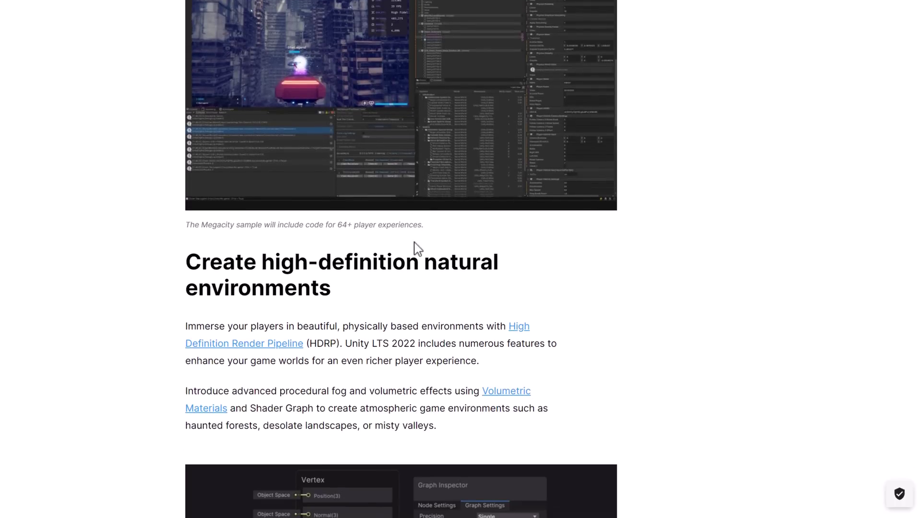
pyautogui.scroll(-4, 415, 248)
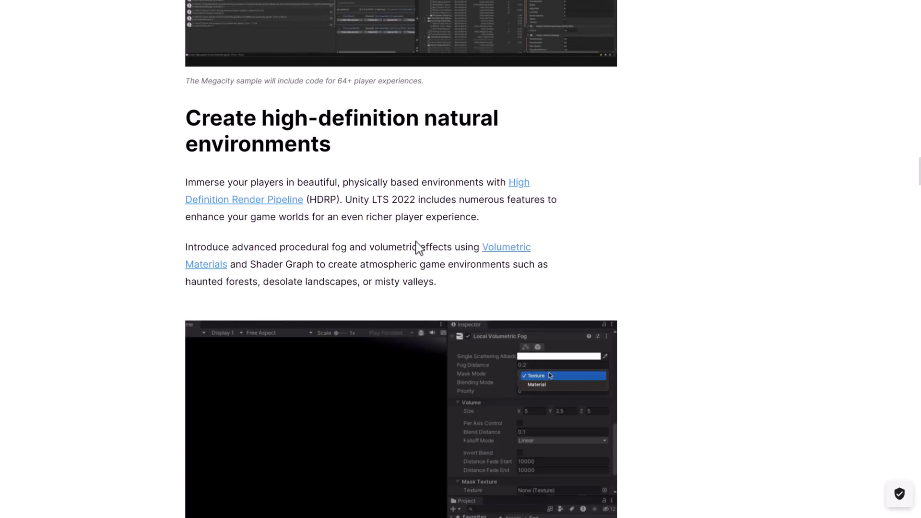
pyautogui.scroll(-1, 642, 259)
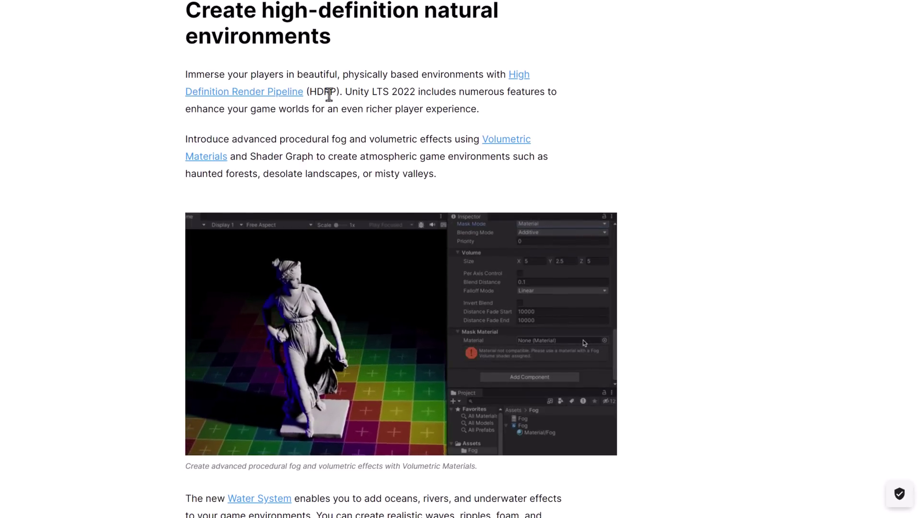
pyautogui.scroll(-1, 391, 107)
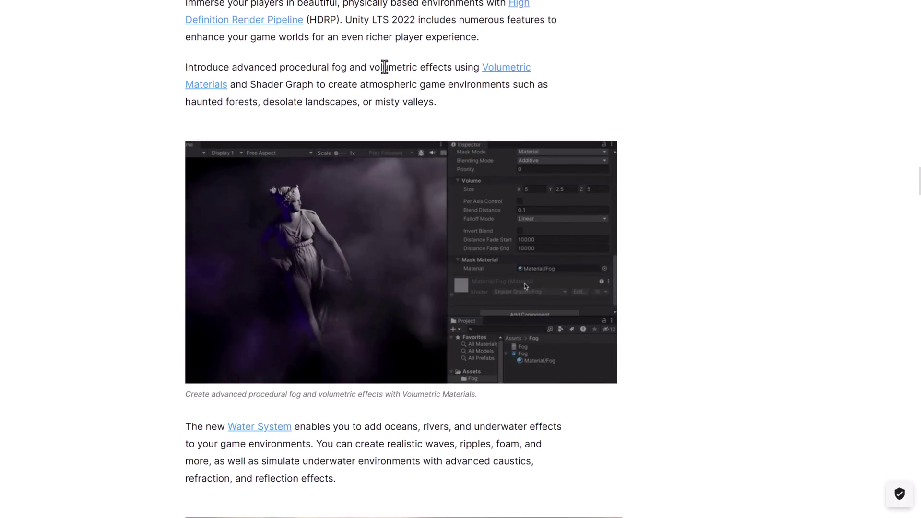
pyautogui.scroll(-2, 397, 117)
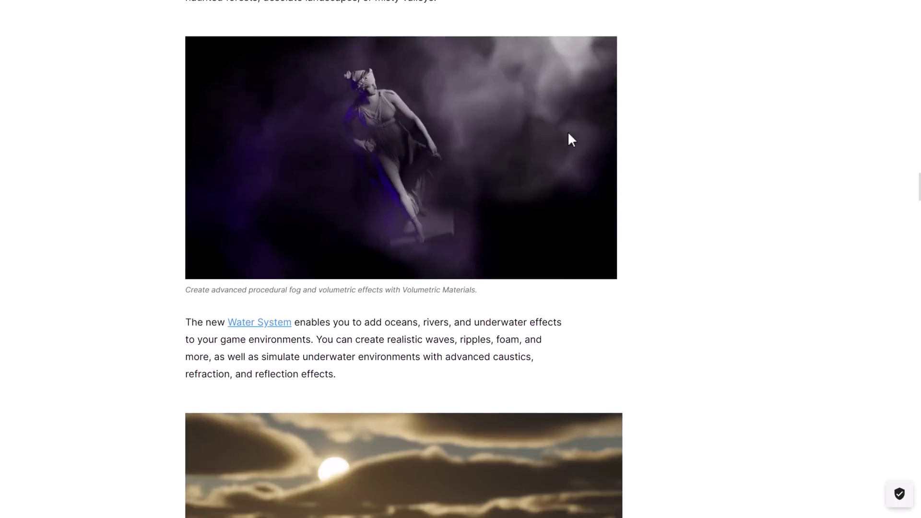
pyautogui.scroll(-4, 569, 137)
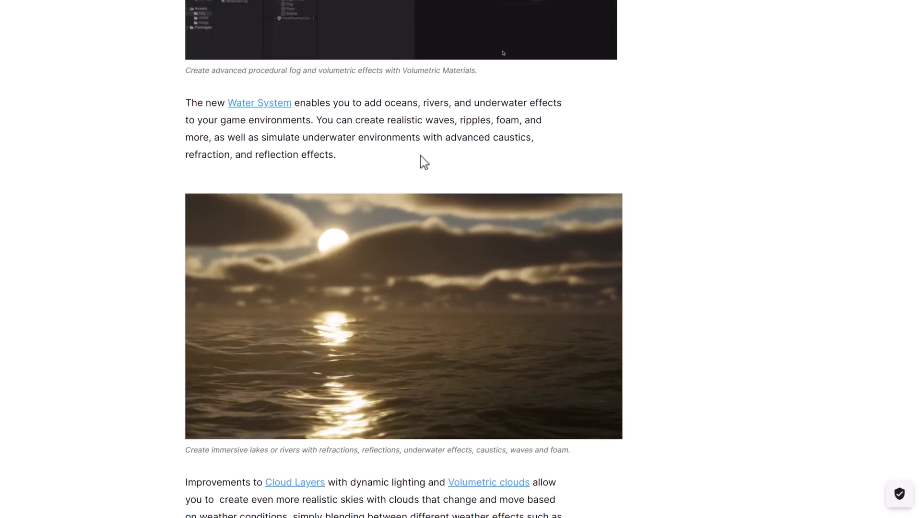
pyautogui.scroll(-3, 463, 224)
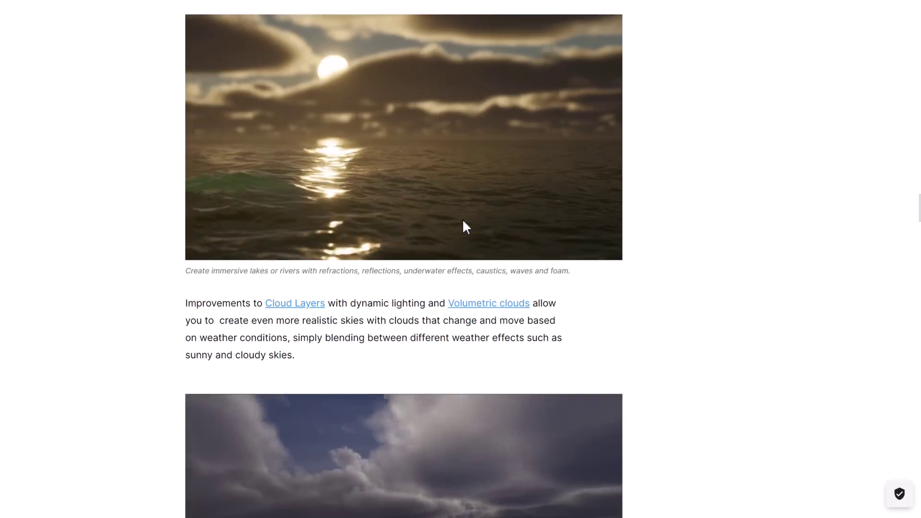
pyautogui.scroll(-4, 463, 225)
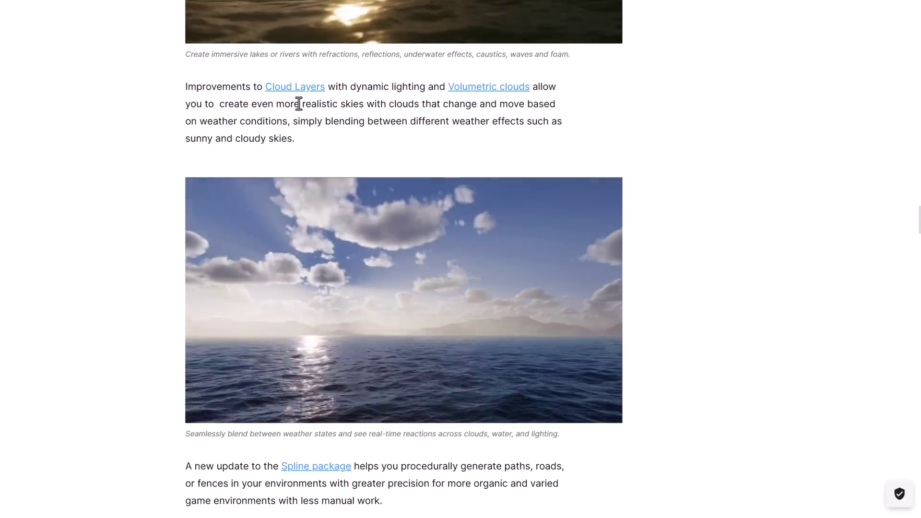
pyautogui.scroll(-5, 399, 218)
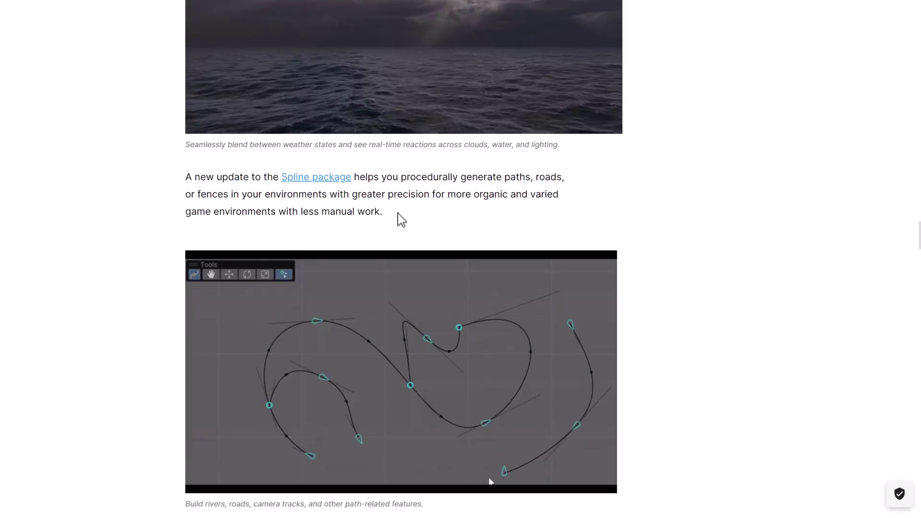
pyautogui.scroll(-2, 401, 220)
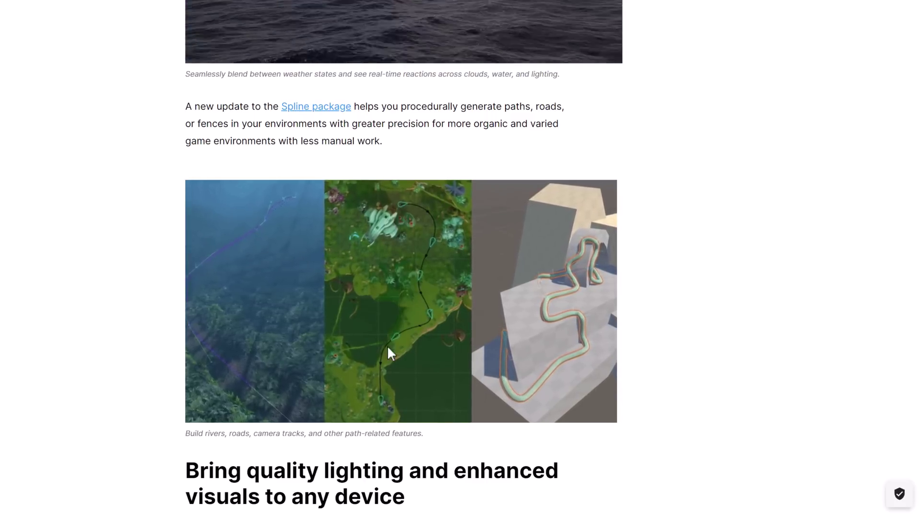
# - Scroll to the URP Forward+ section and highlight the phrase about the light limit count
pyautogui.scroll(-4, 388, 349)
pyautogui.scroll(-4, 407, 346)
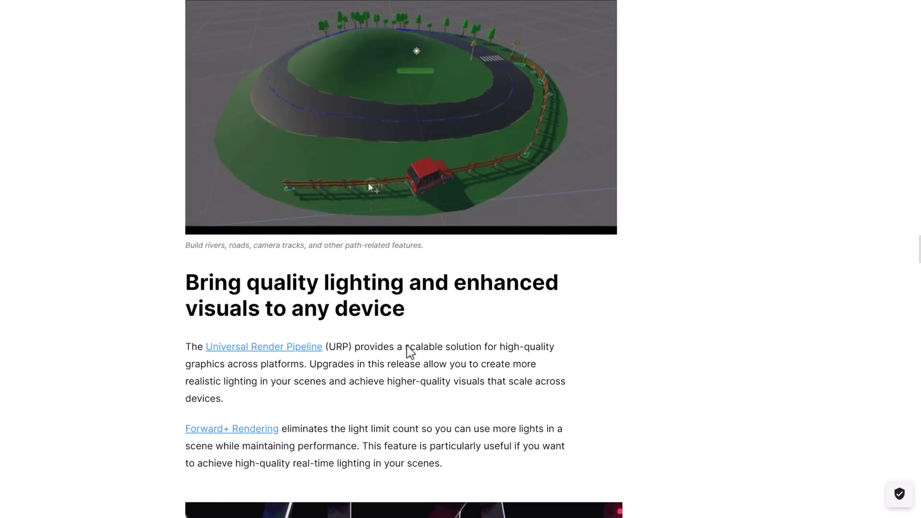
pyautogui.scroll(-1, 407, 346)
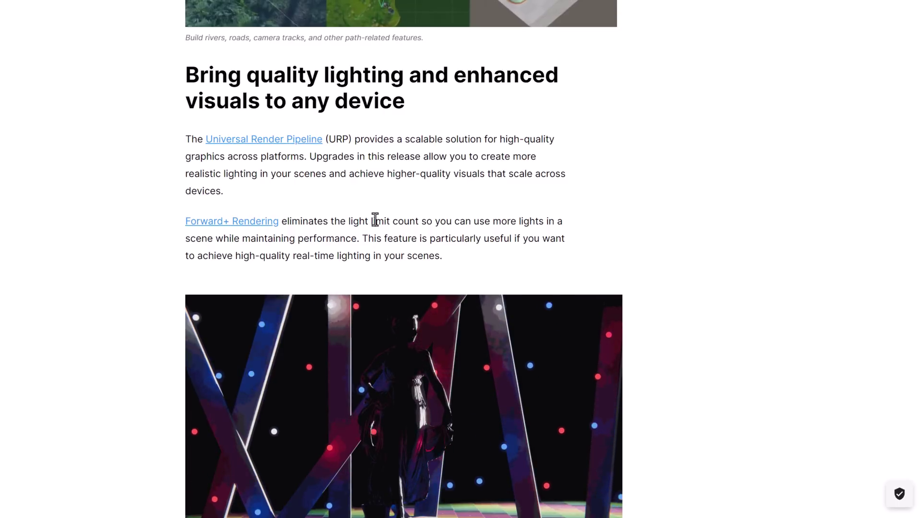
pyautogui.moveTo(359, 222); pyautogui.dragTo(448, 220)
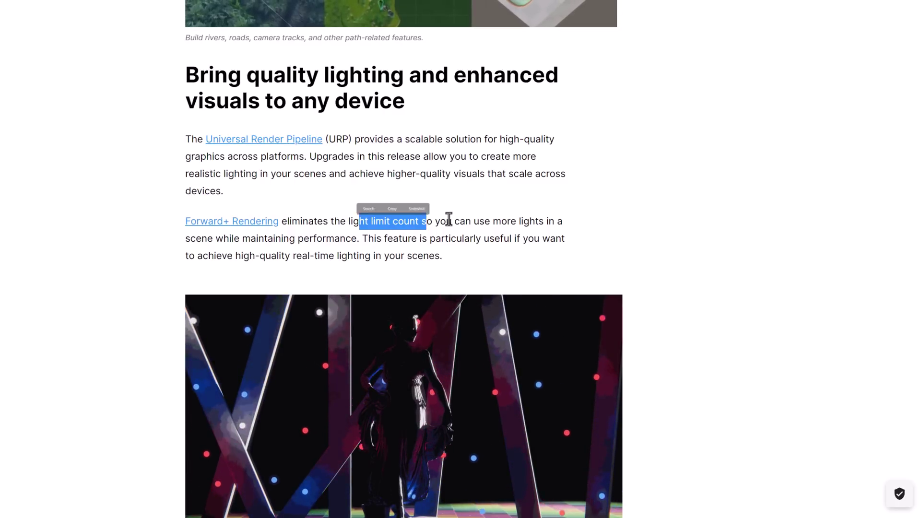
pyautogui.click(495, 228)
# - Scroll on to the LOD Cross Fade off/on vase comparison
pyautogui.scroll(-5, 496, 227)
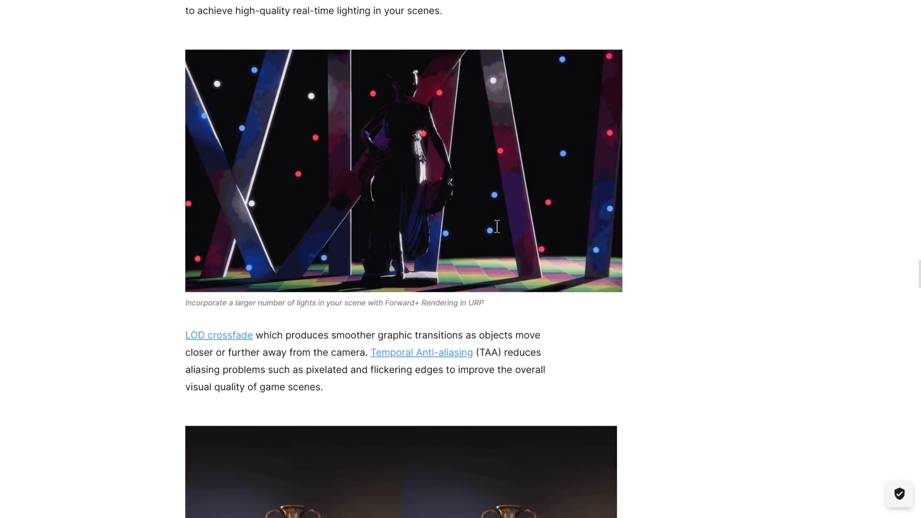
pyautogui.scroll(-6, 497, 226)
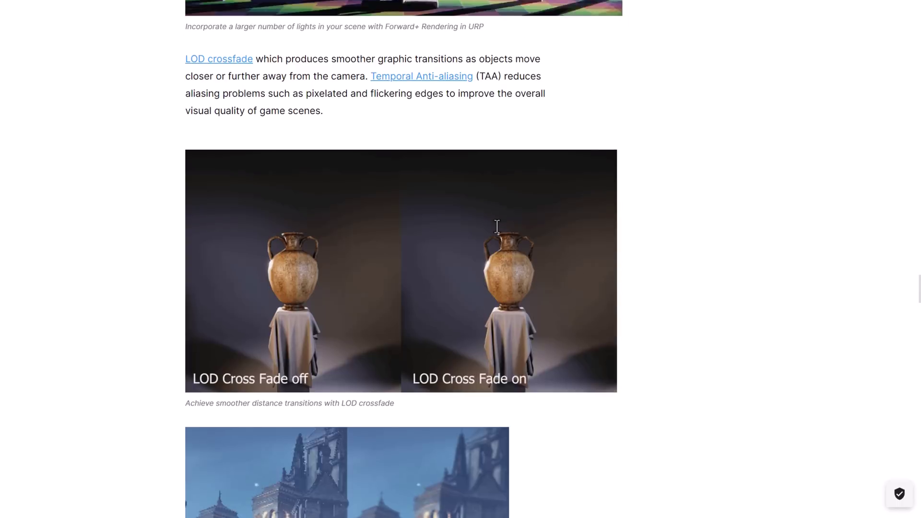
pyautogui.scroll(1, 489, 225)
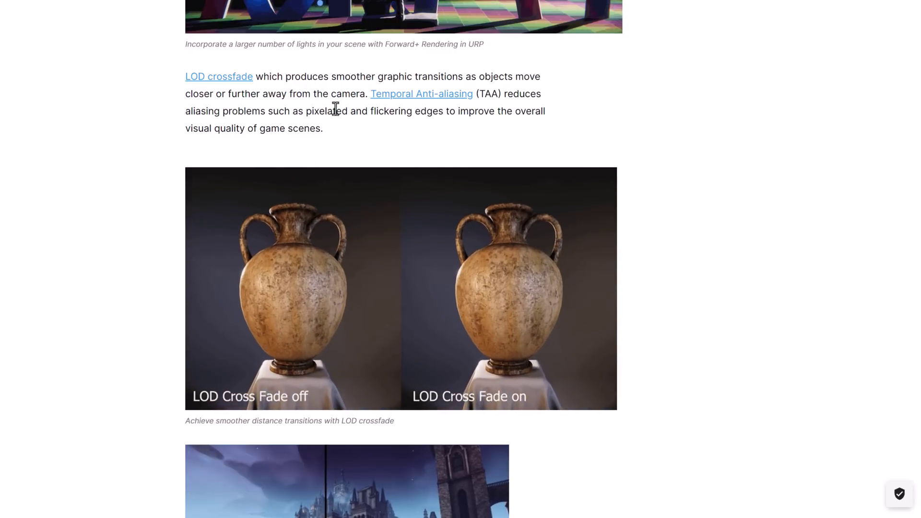
# - Scroll past the Temporal Anti-aliasing and Decal Layers images and highlight the Built-in Converter paragraph
pyautogui.scroll(-8, 416, 144)
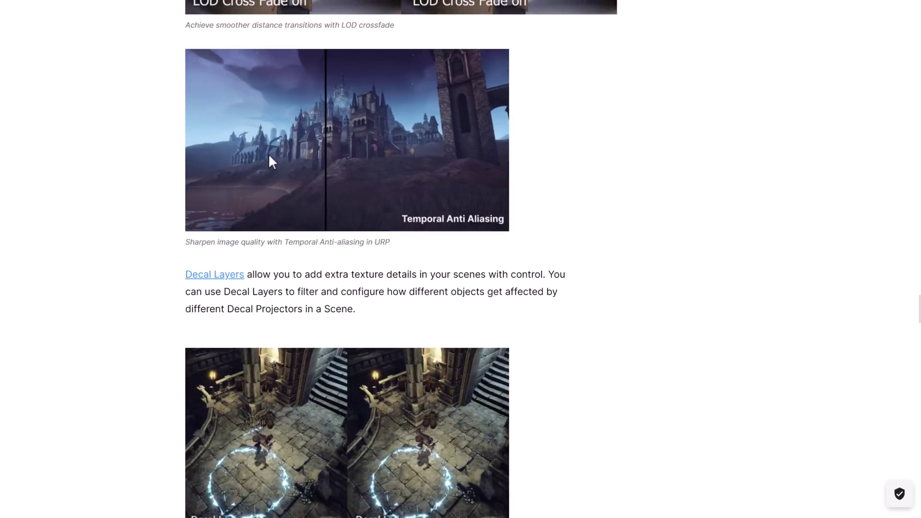
pyautogui.scroll(-3, 617, 271)
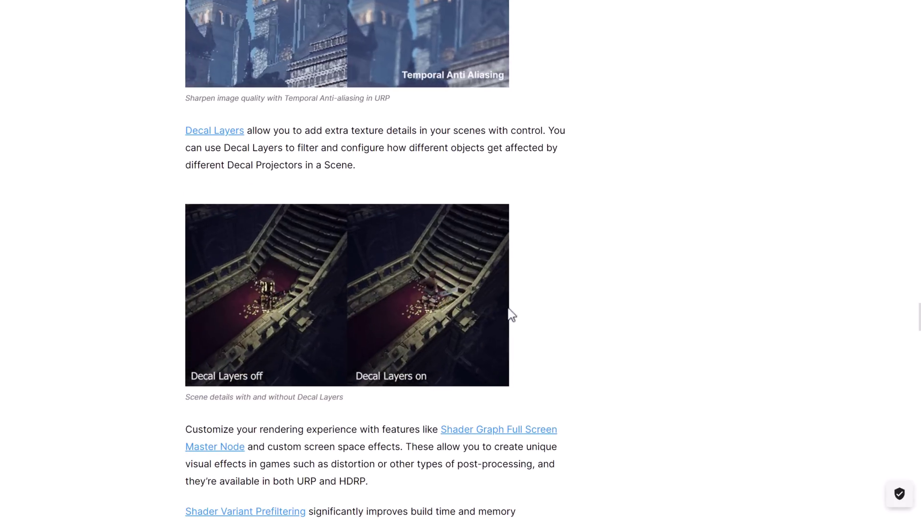
pyautogui.scroll(-1, 339, 251)
pyautogui.scroll(-1, 386, 243)
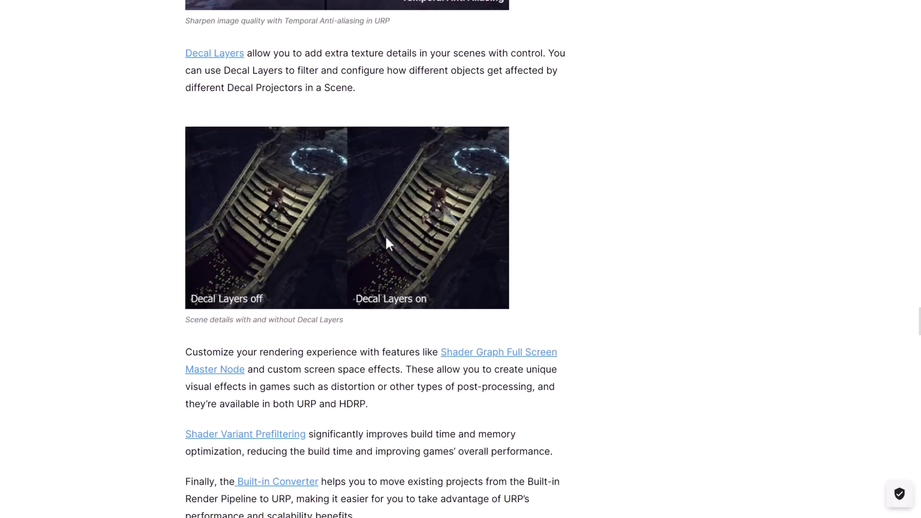
pyautogui.scroll(-5, 387, 243)
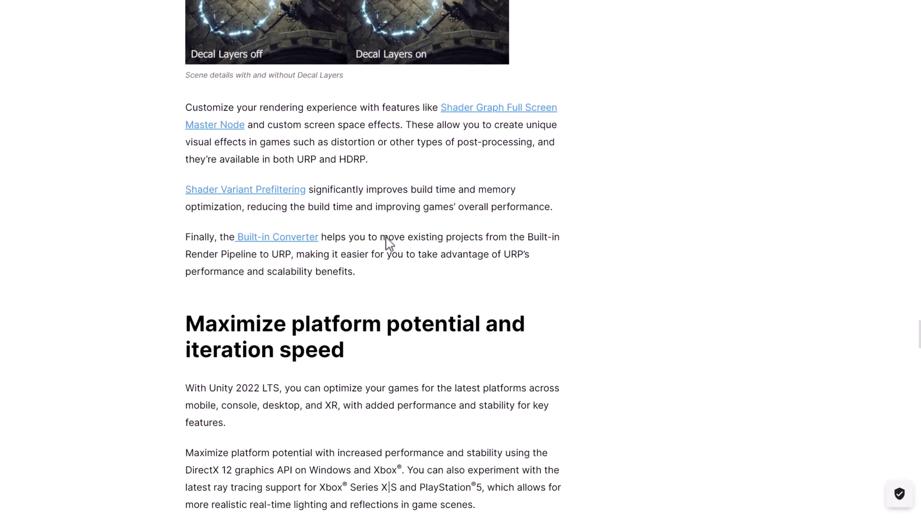
pyautogui.moveTo(188, 238); pyautogui.dragTo(391, 274)
pyautogui.click(391, 275)
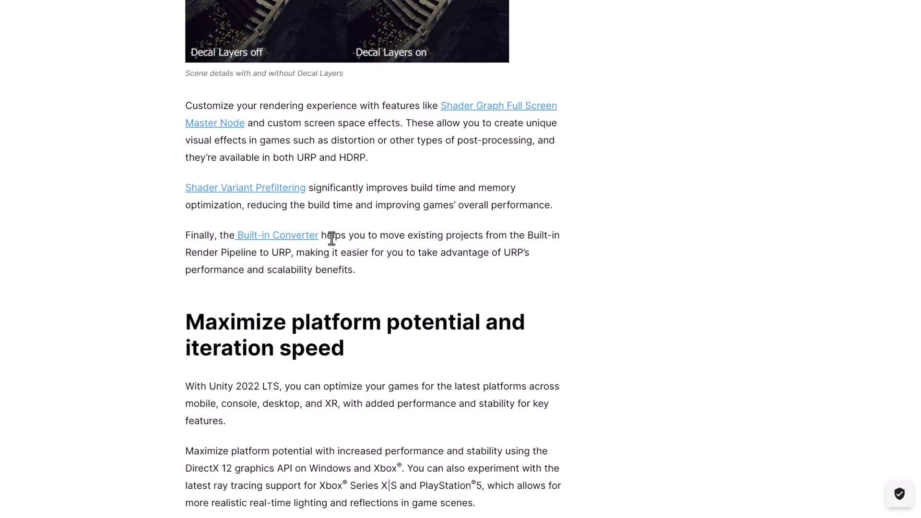
# - Scroll past the DirectX chart, XR and GDC videos and 2023 roadmap video to 'We want to hear from you'
pyautogui.scroll(-5, 470, 282)
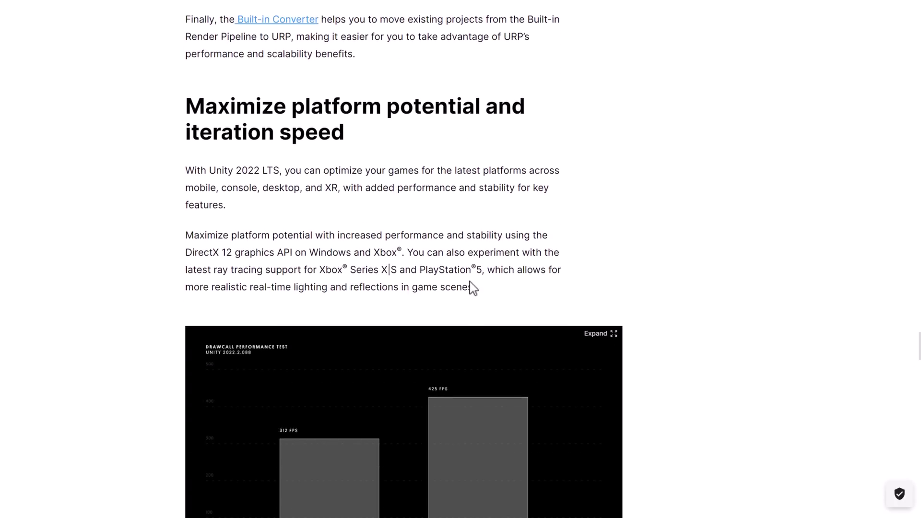
pyautogui.scroll(-6, 472, 287)
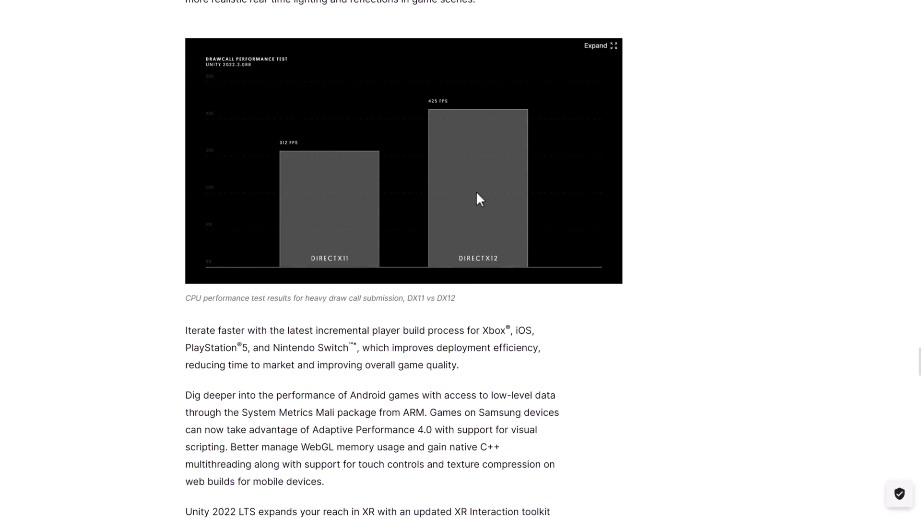
pyautogui.scroll(-4, 477, 194)
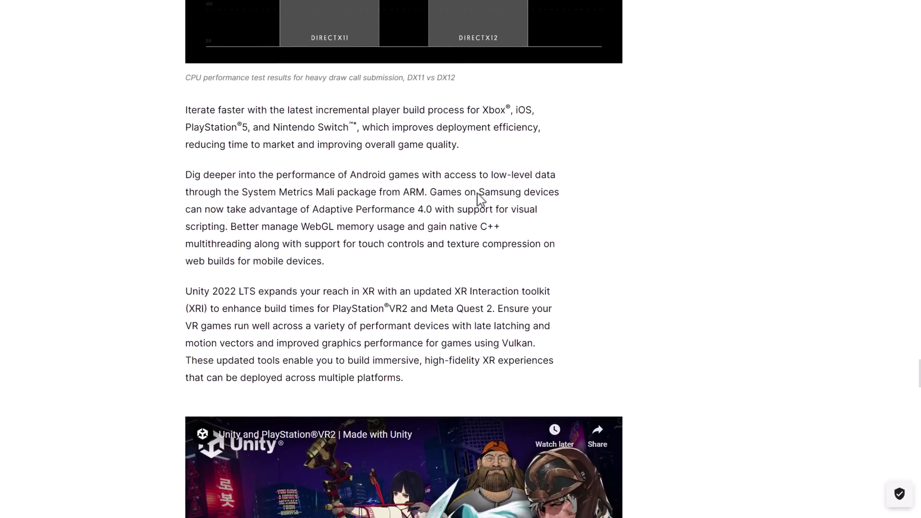
pyautogui.scroll(-3, 480, 199)
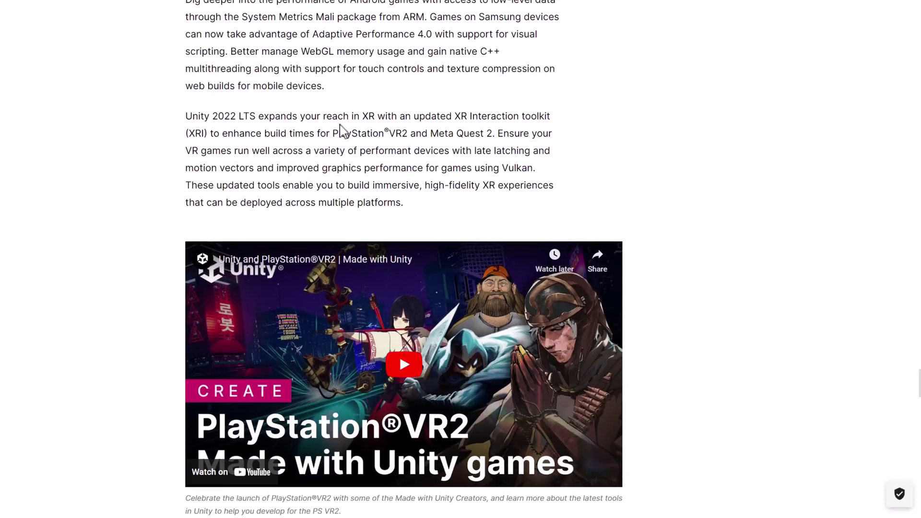
pyautogui.scroll(-8, 536, 182)
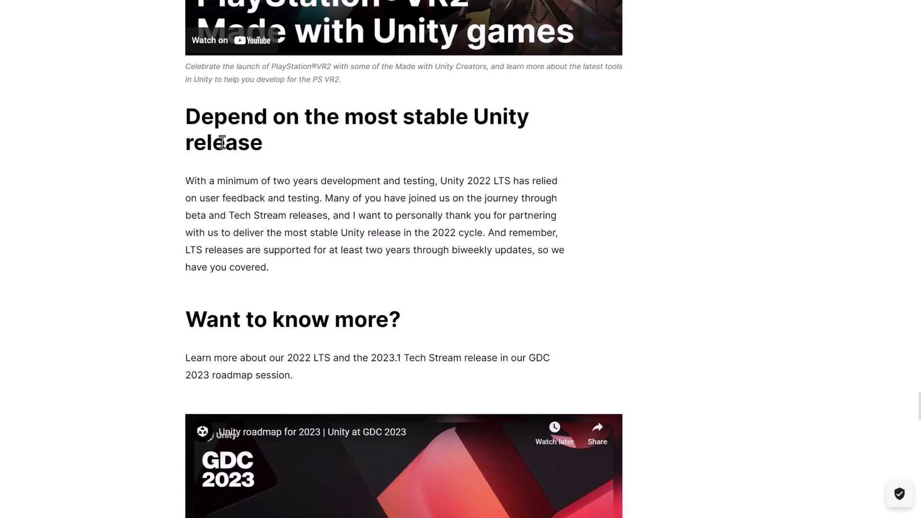
pyautogui.scroll(-3, 222, 144)
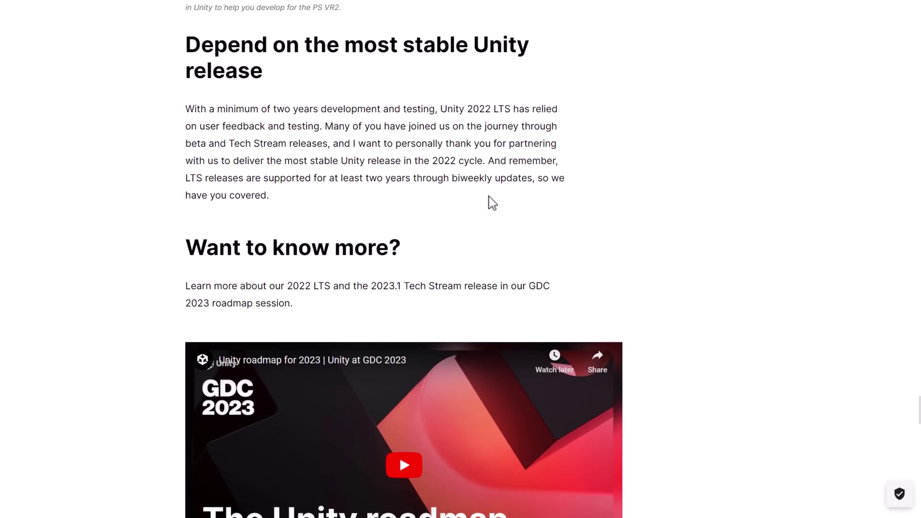
pyautogui.scroll(-7, 687, 283)
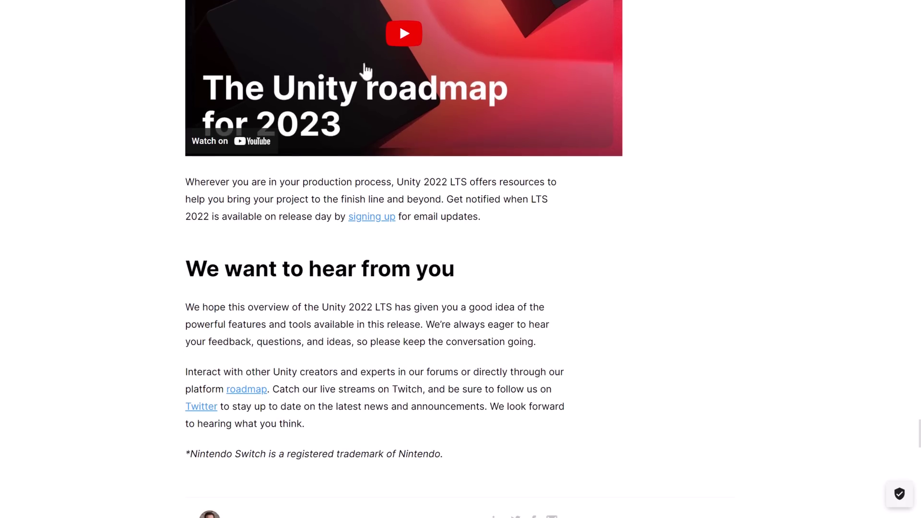